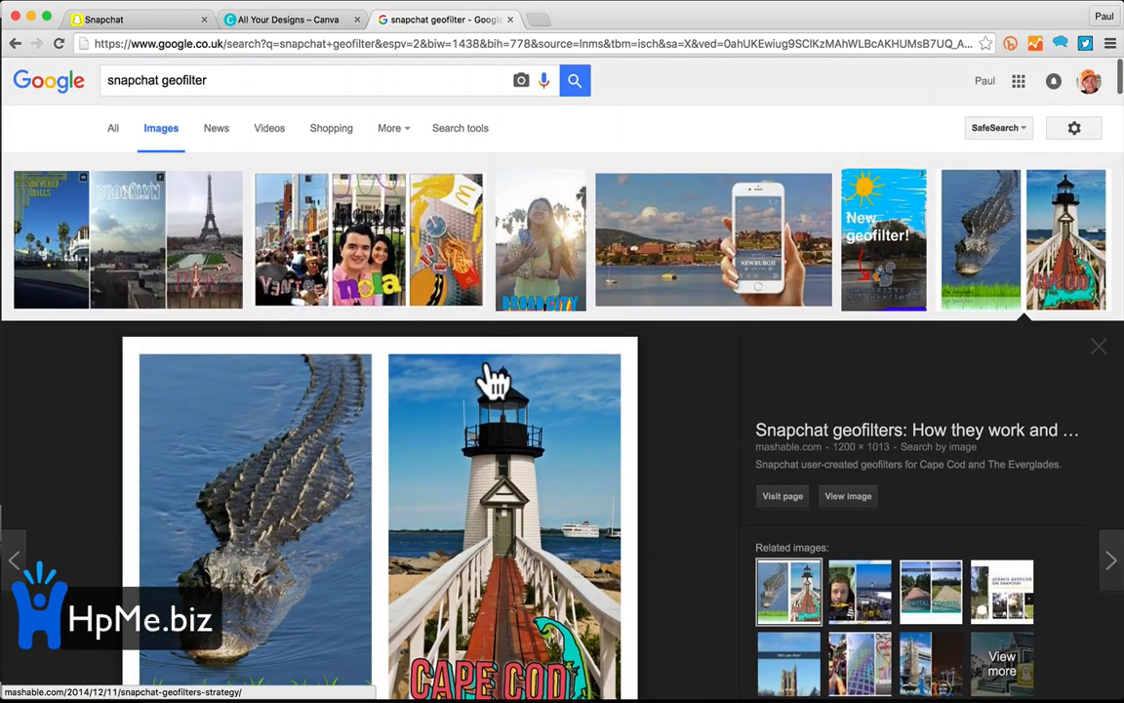
Step: Look through example Snapchat geofilters in the image results, enlarging several of them, and close the search page
click(369, 269)
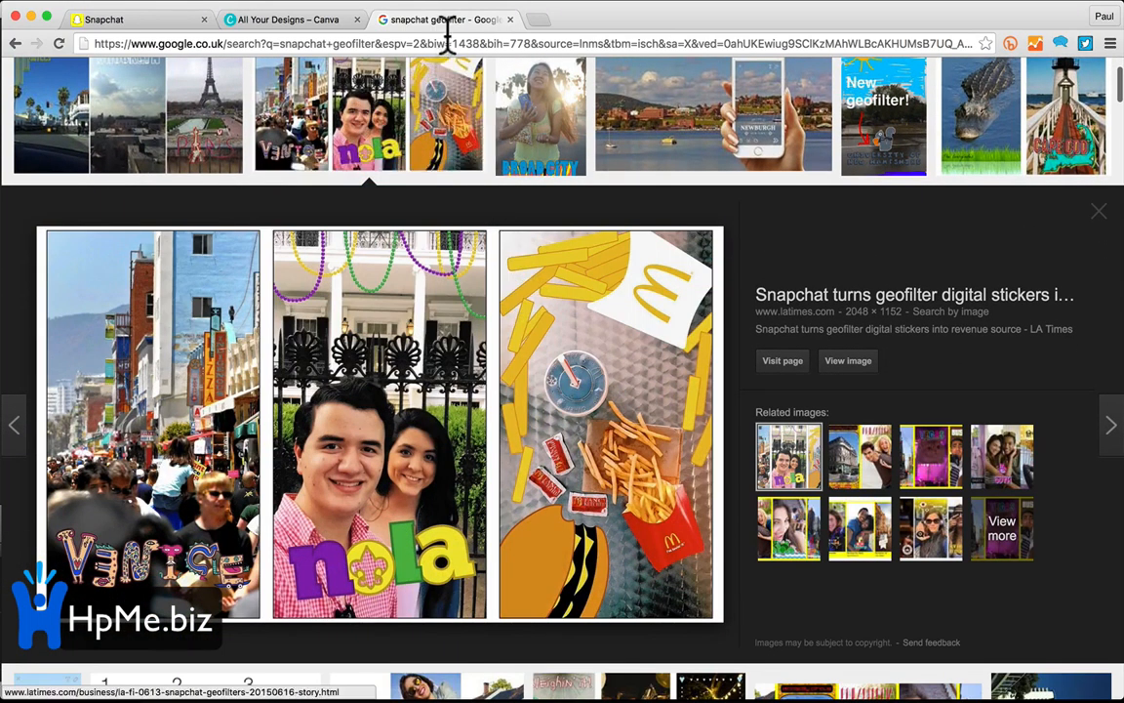
click(538, 140)
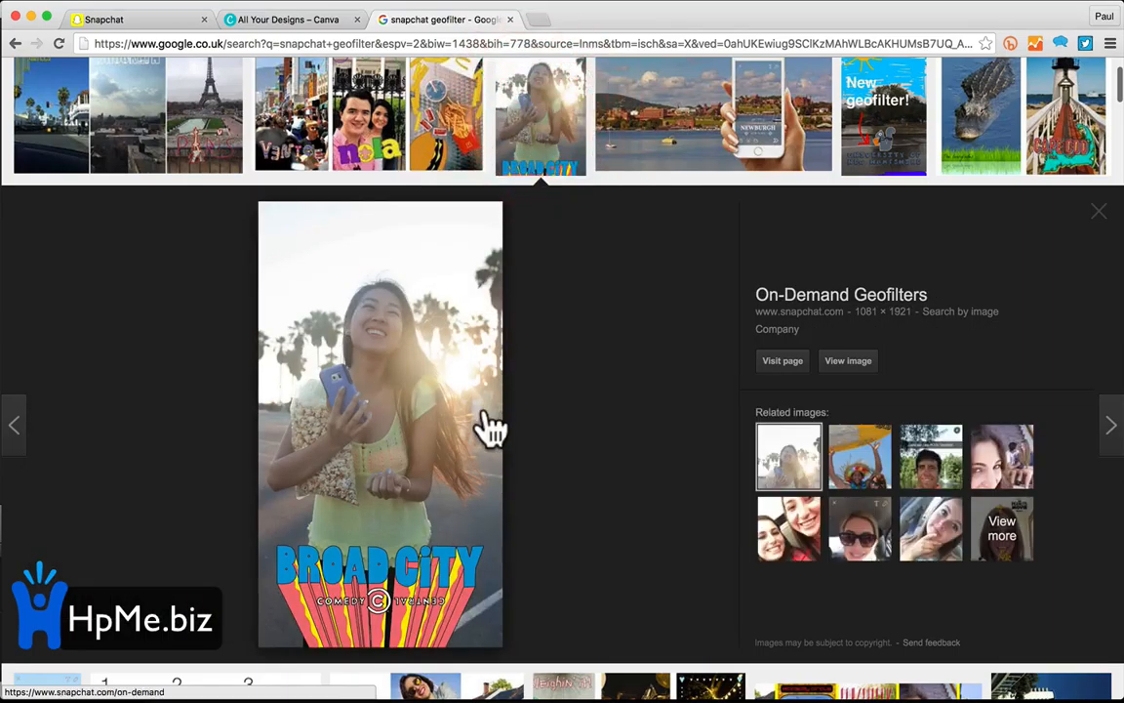
click(913, 88)
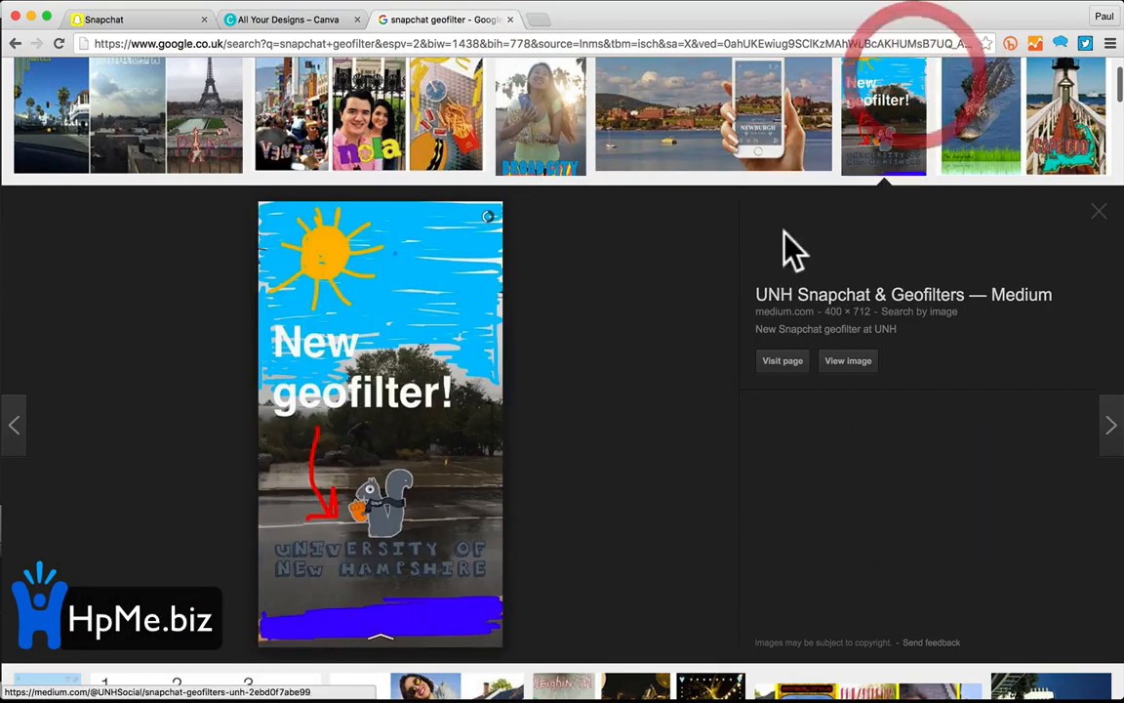
scroll(398, 488, down, 3)
scroll(398, 488, down, 2)
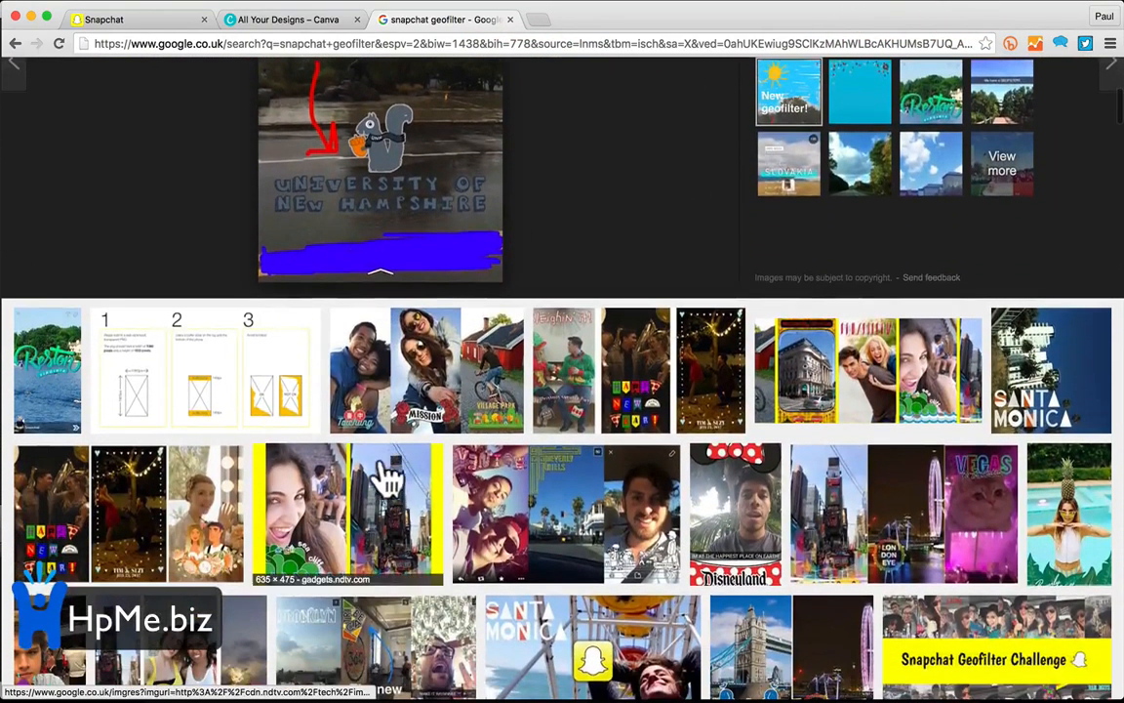
click(120, 519)
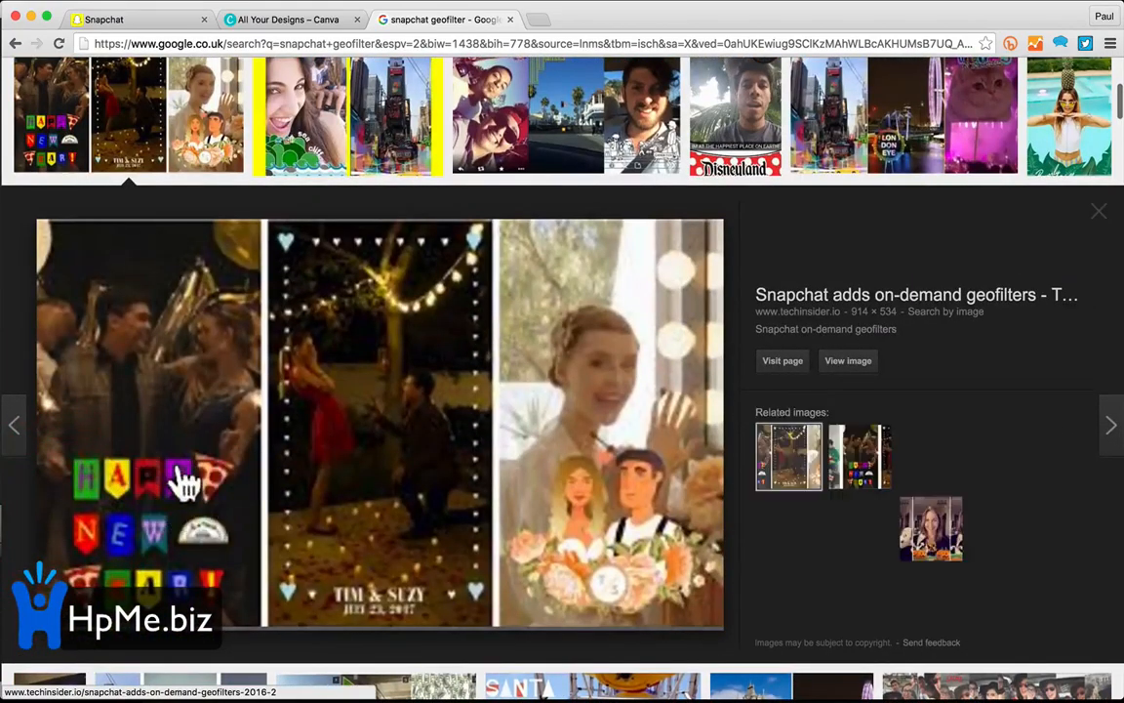
click(508, 19)
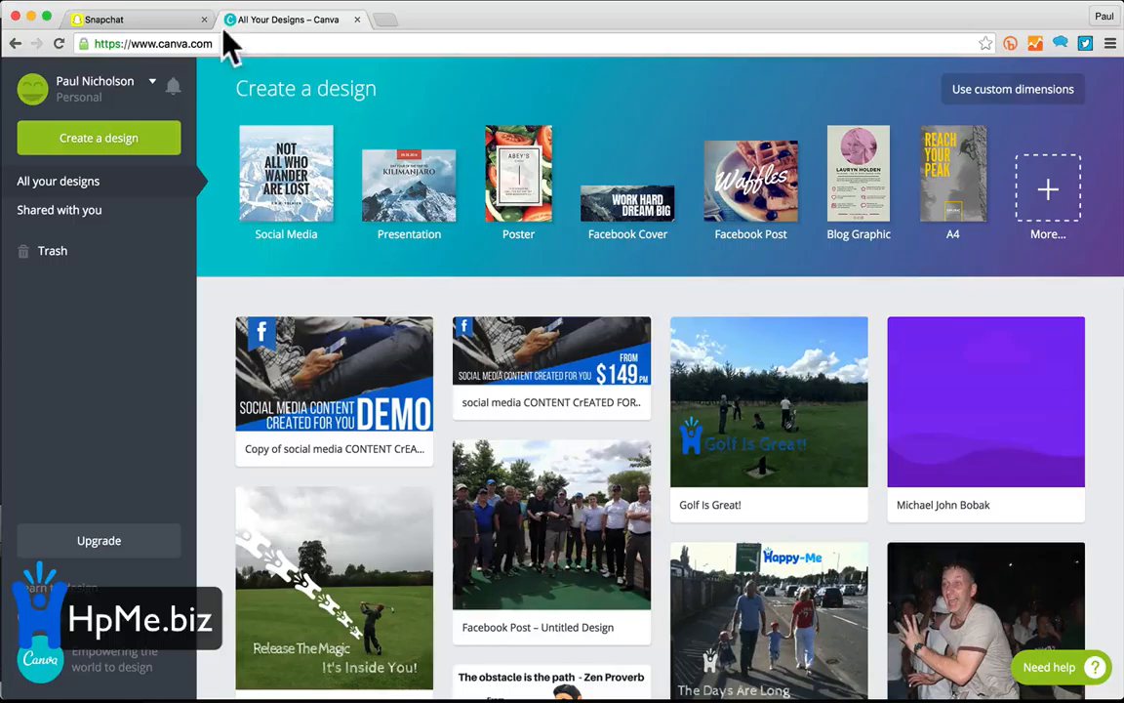
Step: Open Snapchat's On-Demand Geofilters page, skim its contents and start creating a geofilter for people and businesses
click(174, 27)
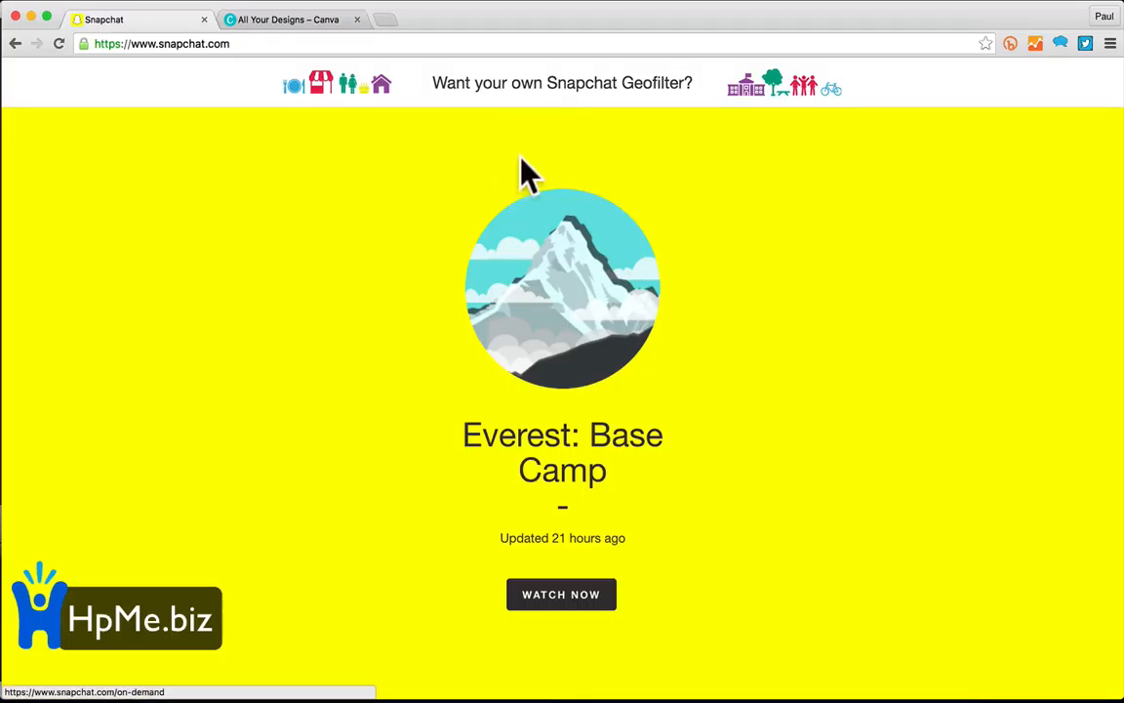
click(575, 88)
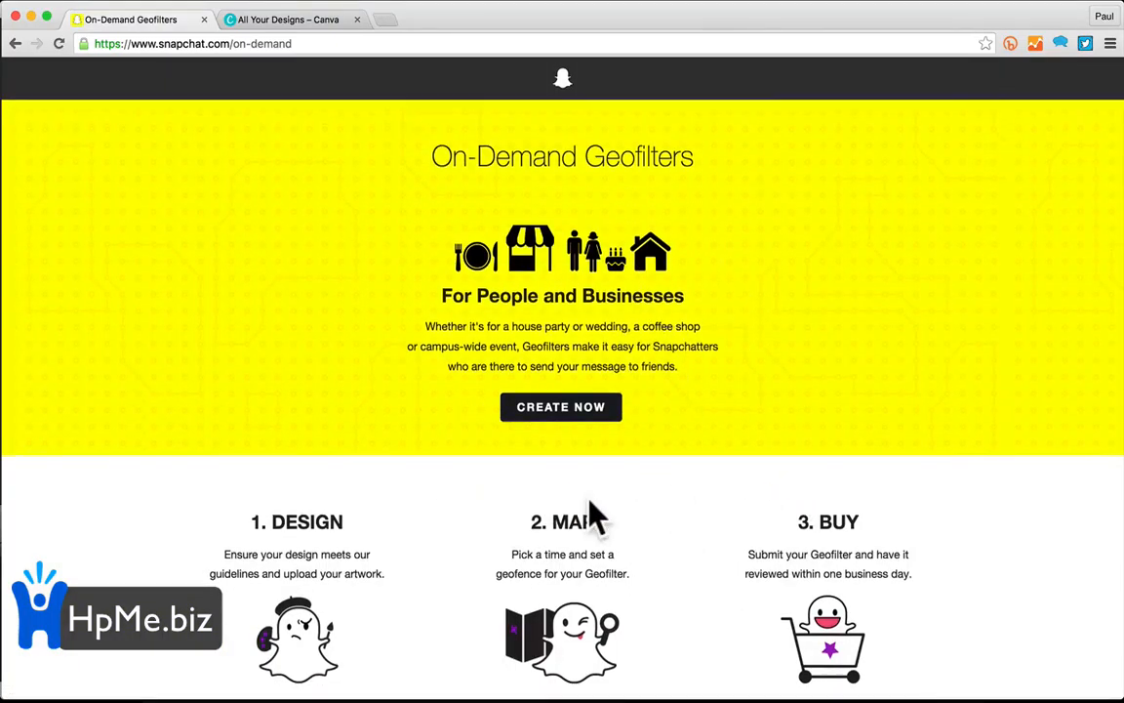
scroll(589, 501, down, 8)
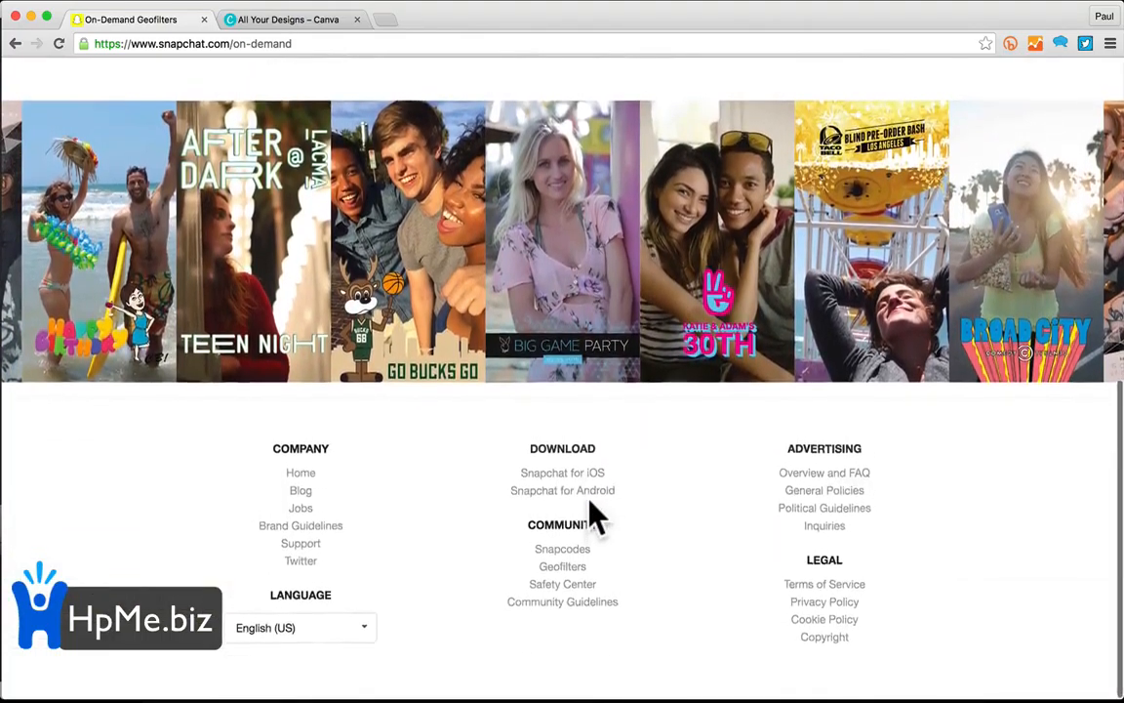
scroll(591, 507, up, 10)
click(534, 366)
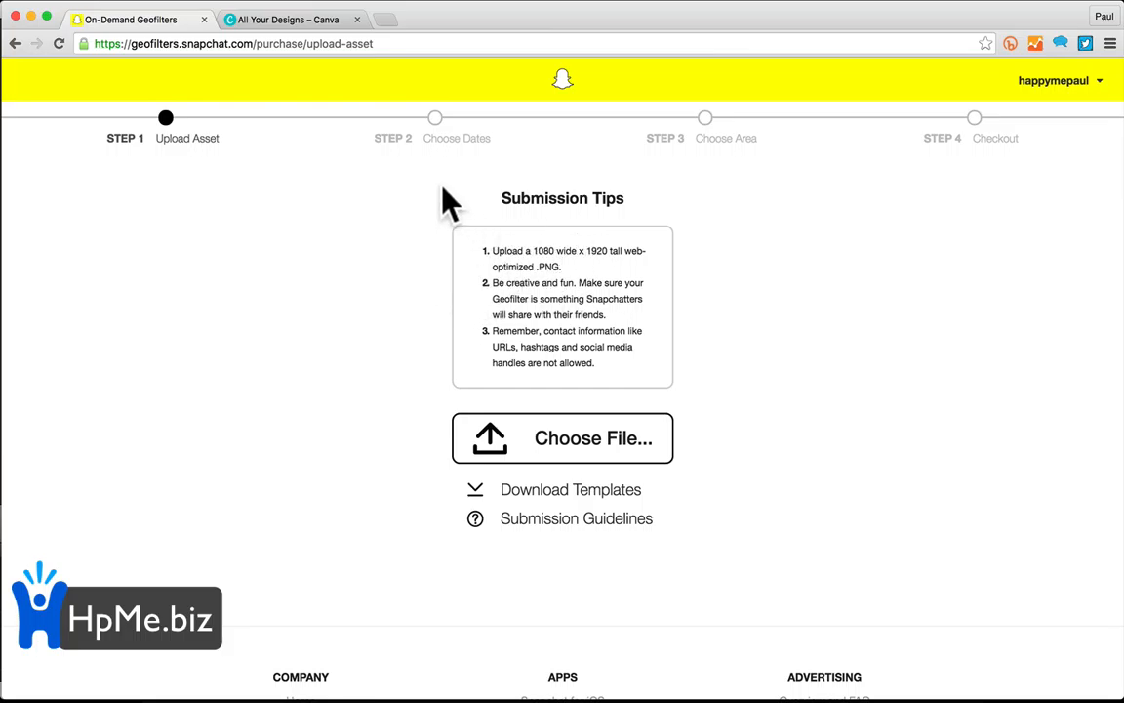
Step: Switch to Canva and create a design with custom dimensions of 1080 × 1920 px, checking them against Snapchat's submission tips
click(296, 19)
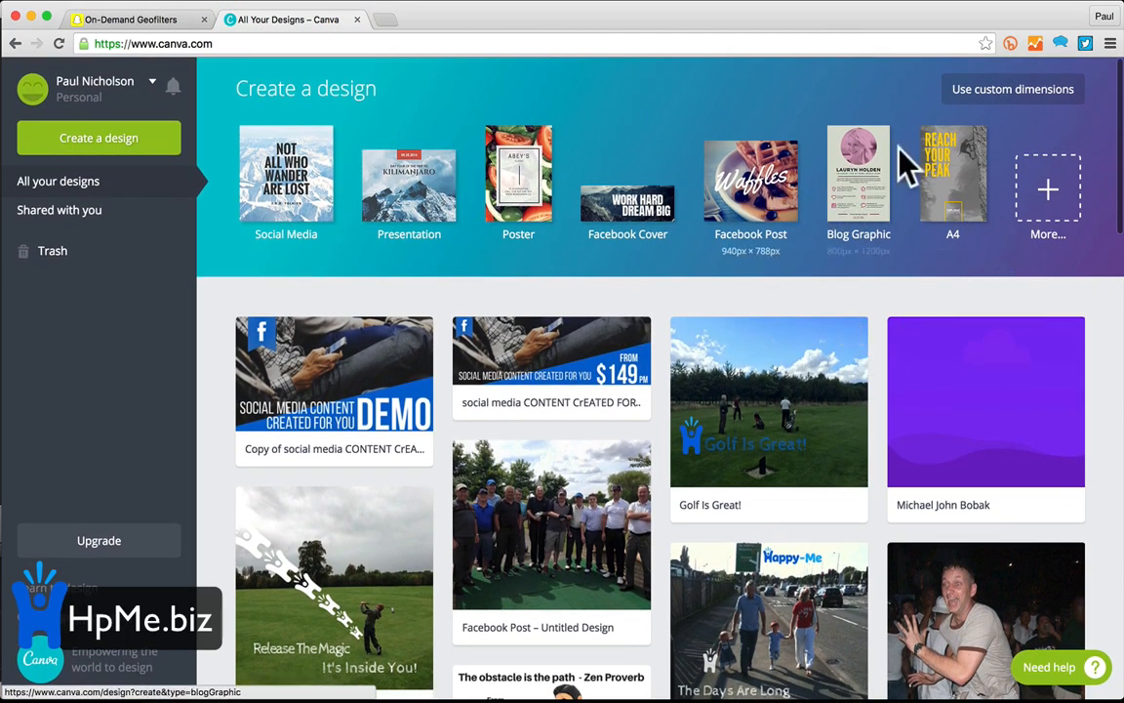
click(1001, 91)
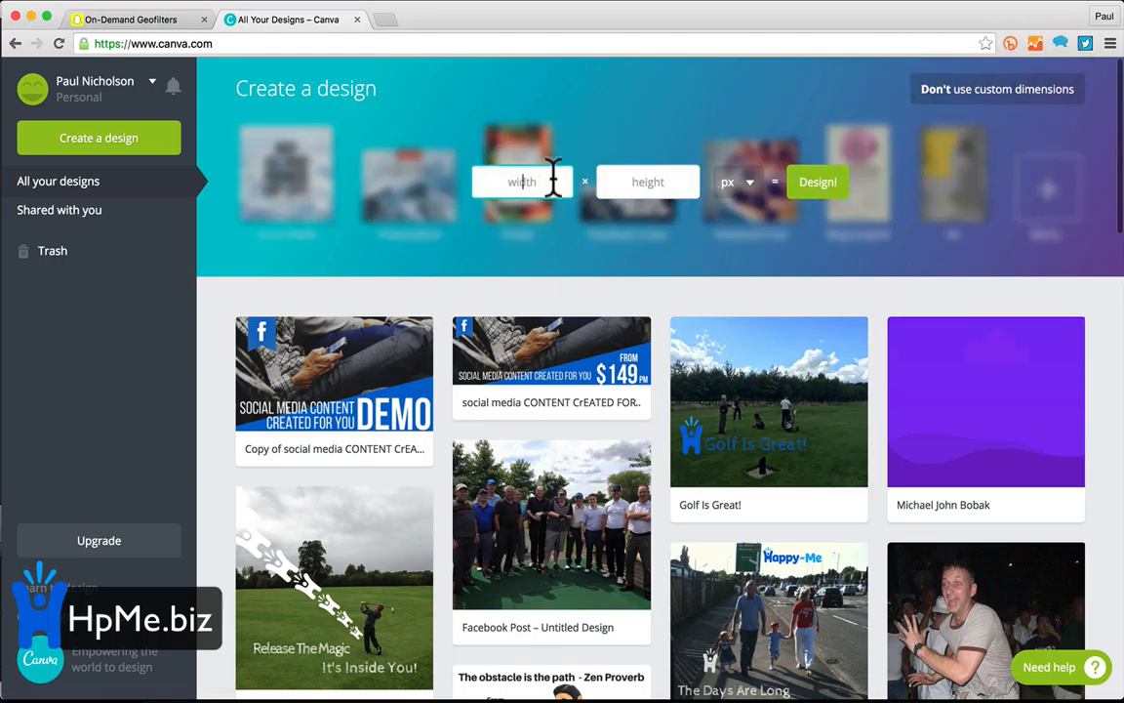
text(108)
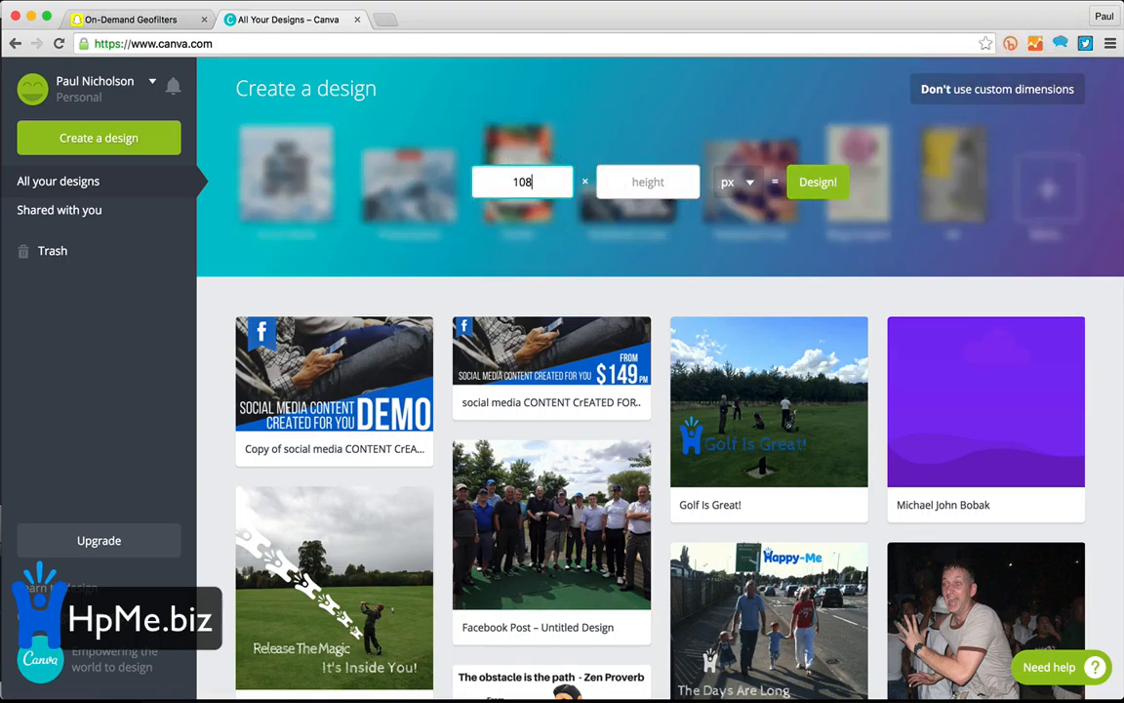
text(0)
click(648, 181)
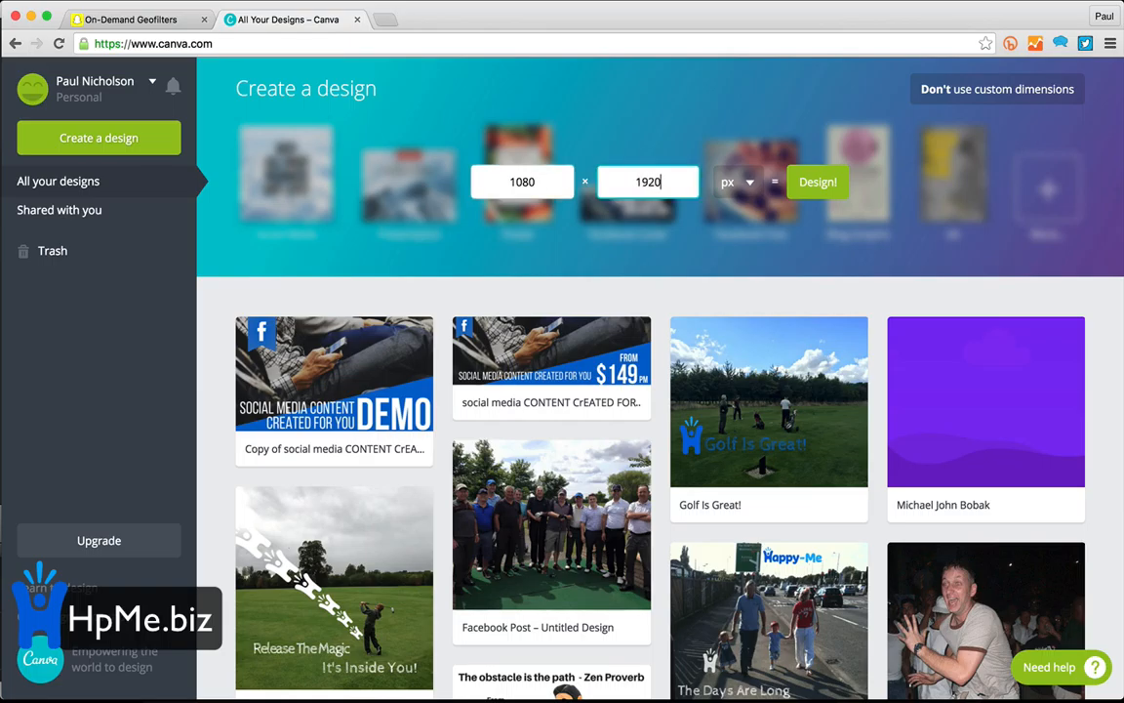
click(100, 19)
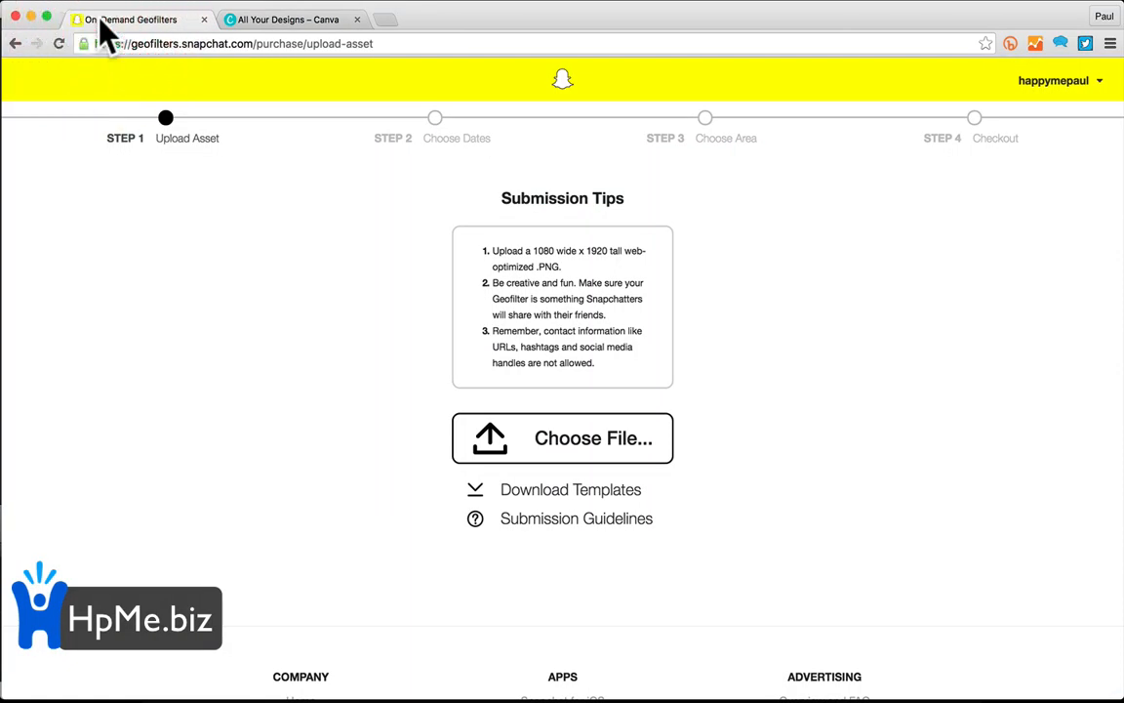
click(263, 23)
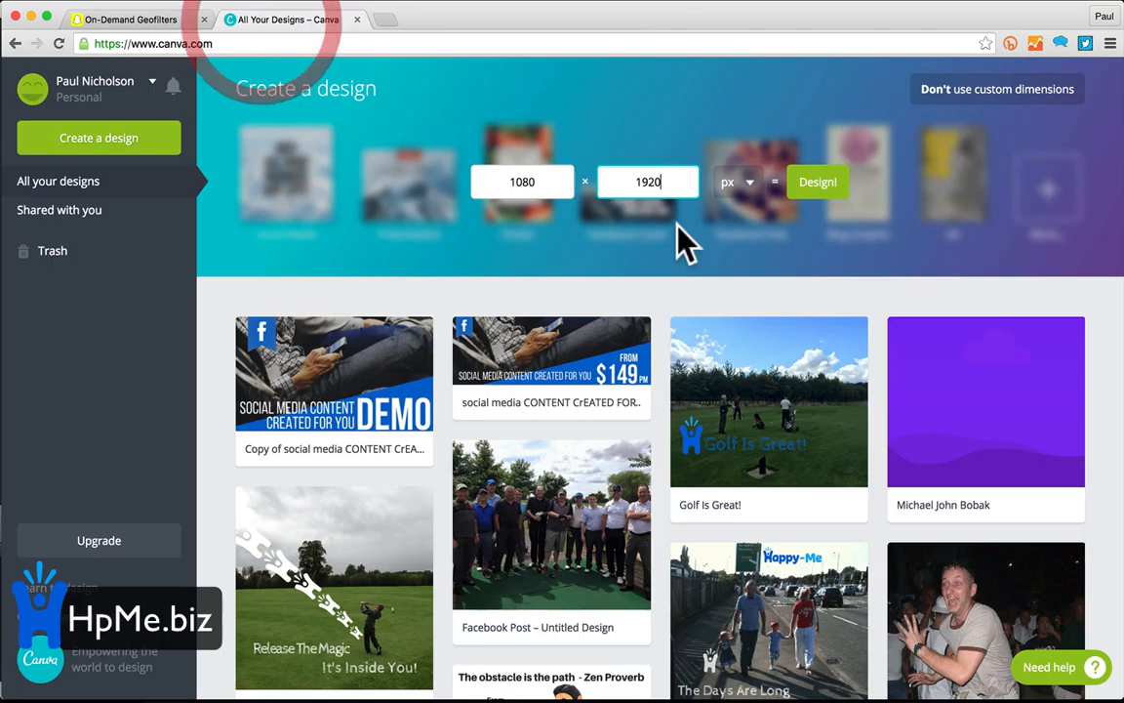
click(815, 183)
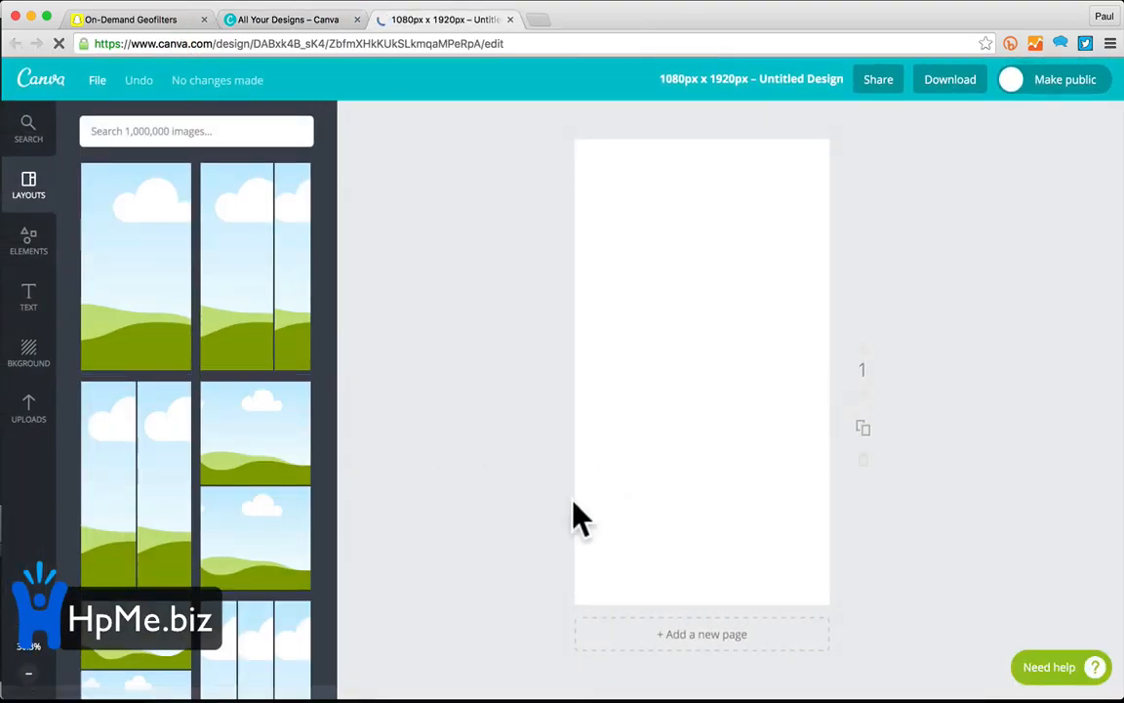
Step: Add the uploaded blue Happy-Me logo to the blank page and place it near the page's lower edge
click(39, 420)
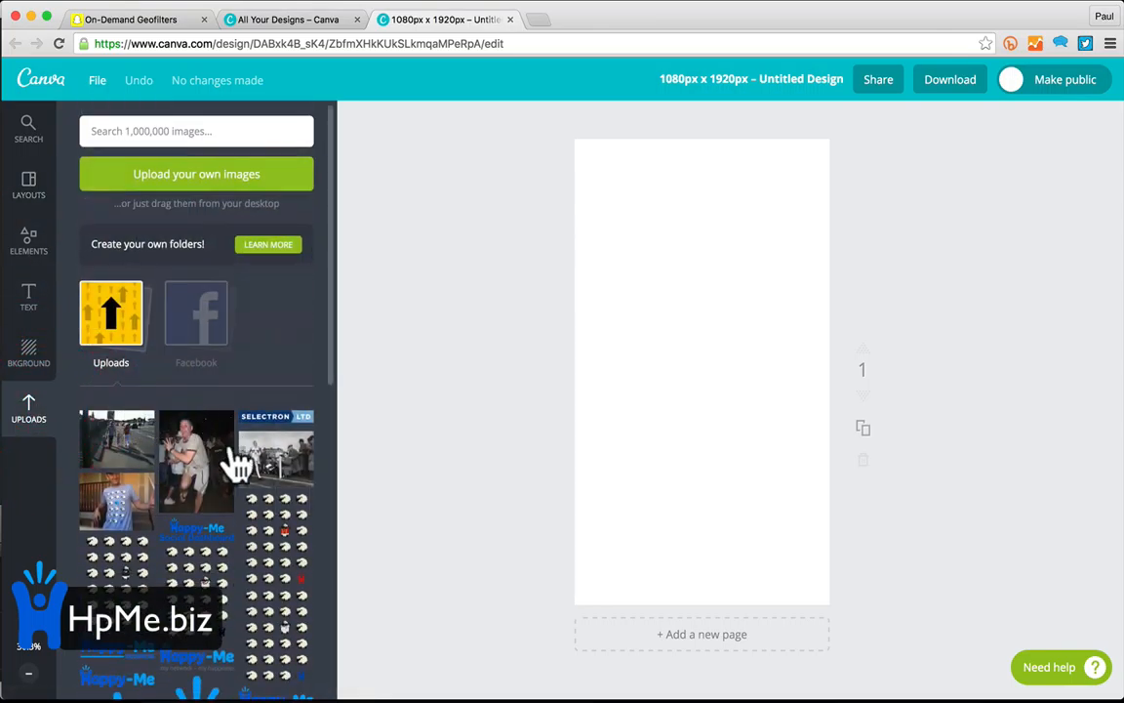
scroll(243, 478, down, 5)
scroll(205, 449, up, 1)
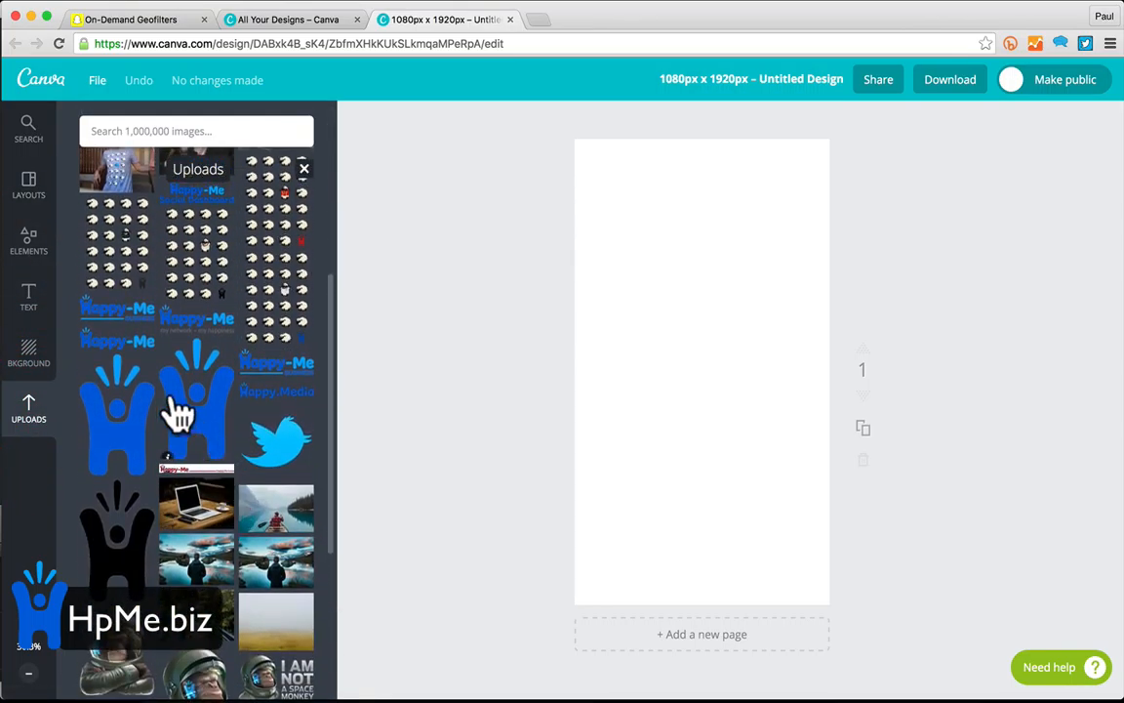
click(143, 363)
drag(711, 406, 705, 577)
click(672, 594)
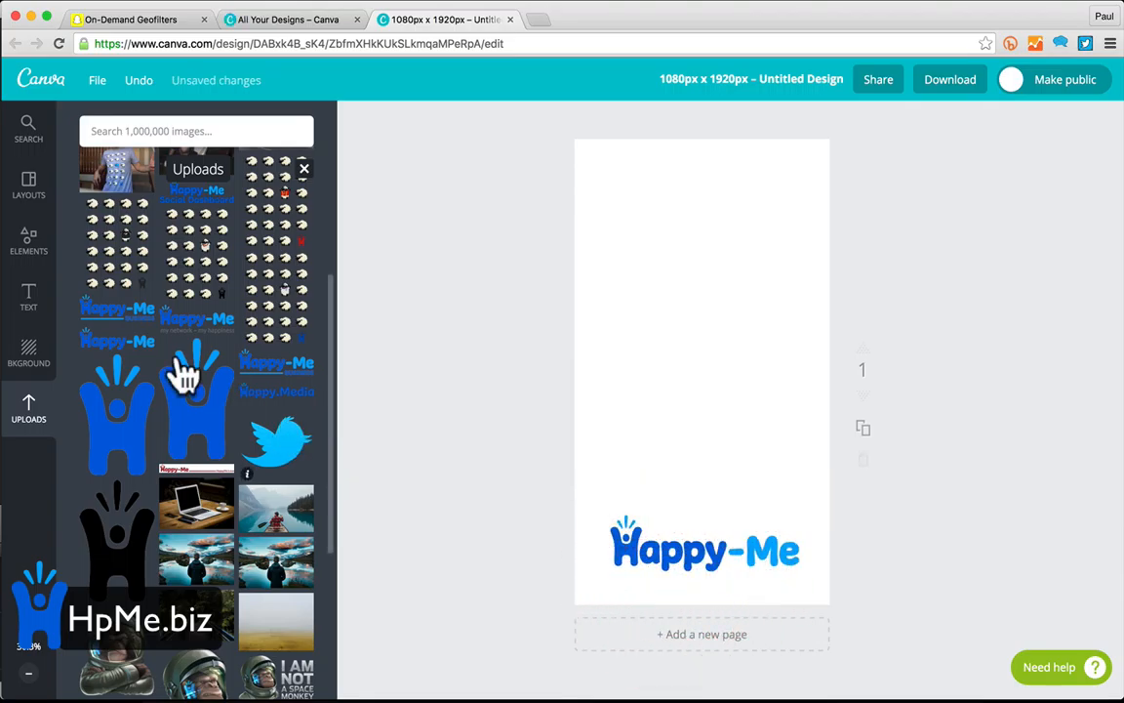
Step: Add a heading to the design that reads "Doncaster"
click(28, 297)
click(162, 234)
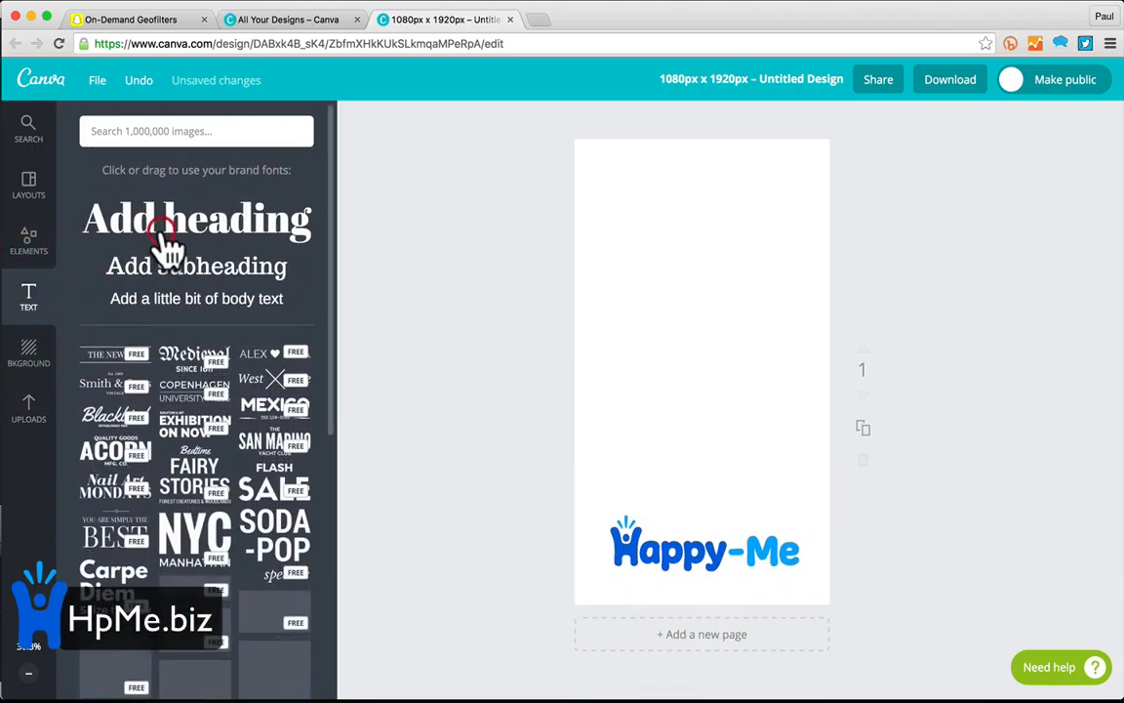
text(Donc)
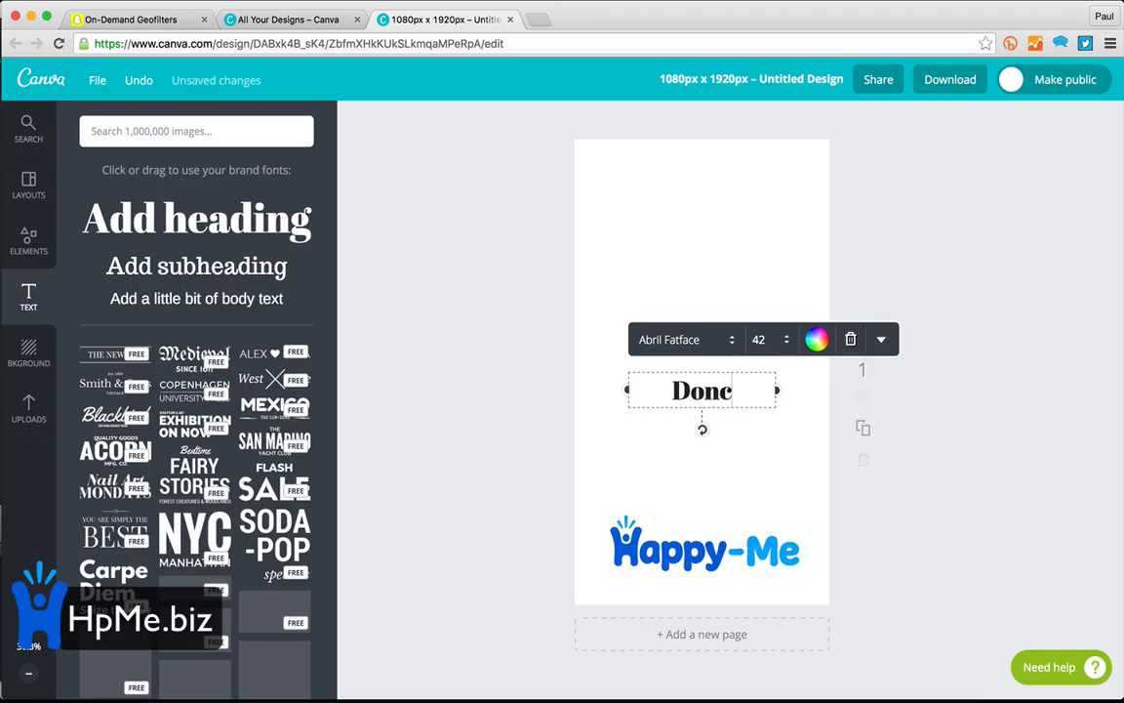
text(aster)
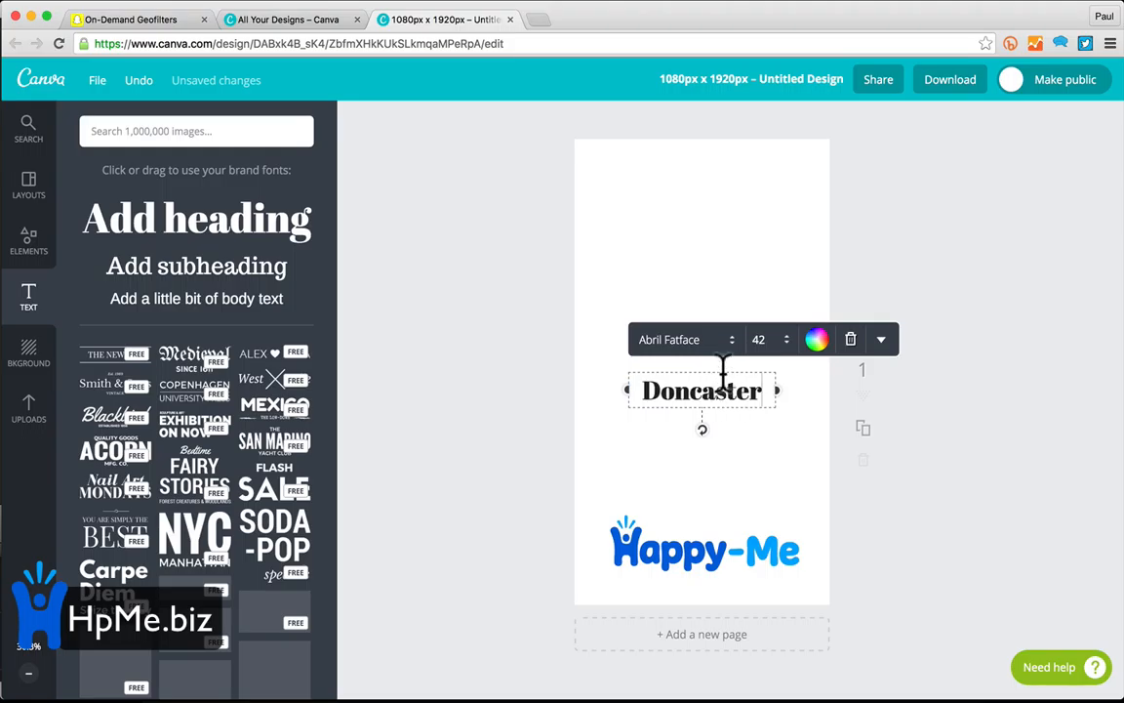
Step: Set the Doncaster heading's font to Cabin Sketch and its colour to blue
click(709, 341)
scroll(733, 494, down, 1)
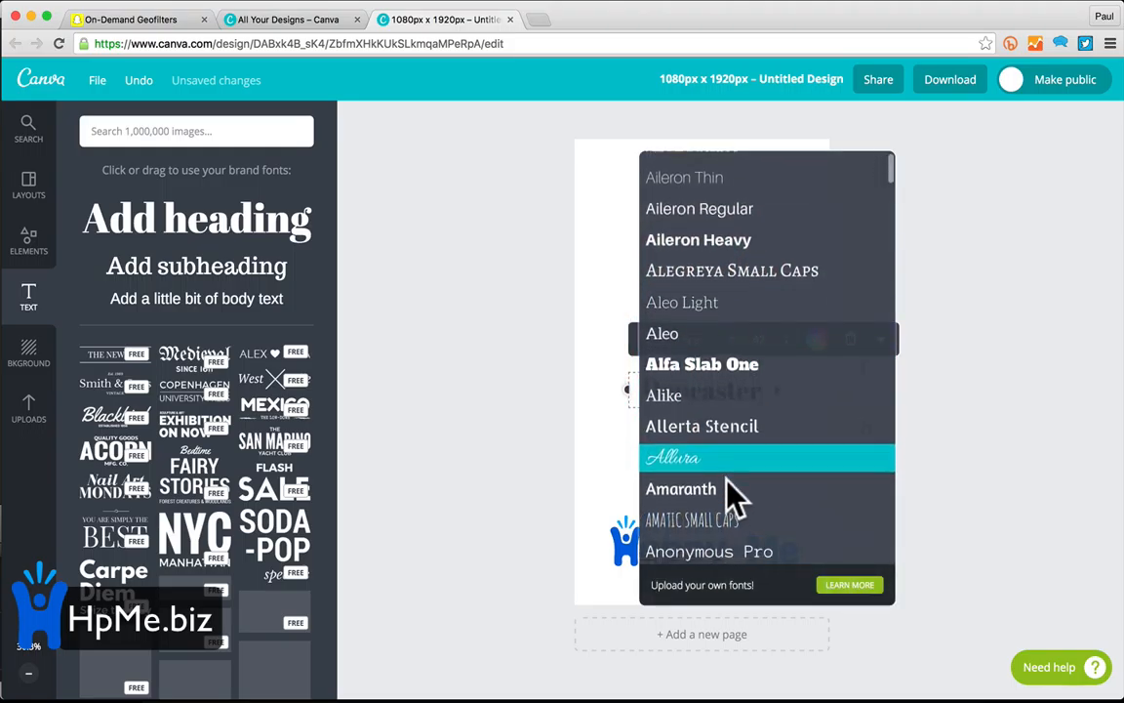
scroll(733, 493, down, 5)
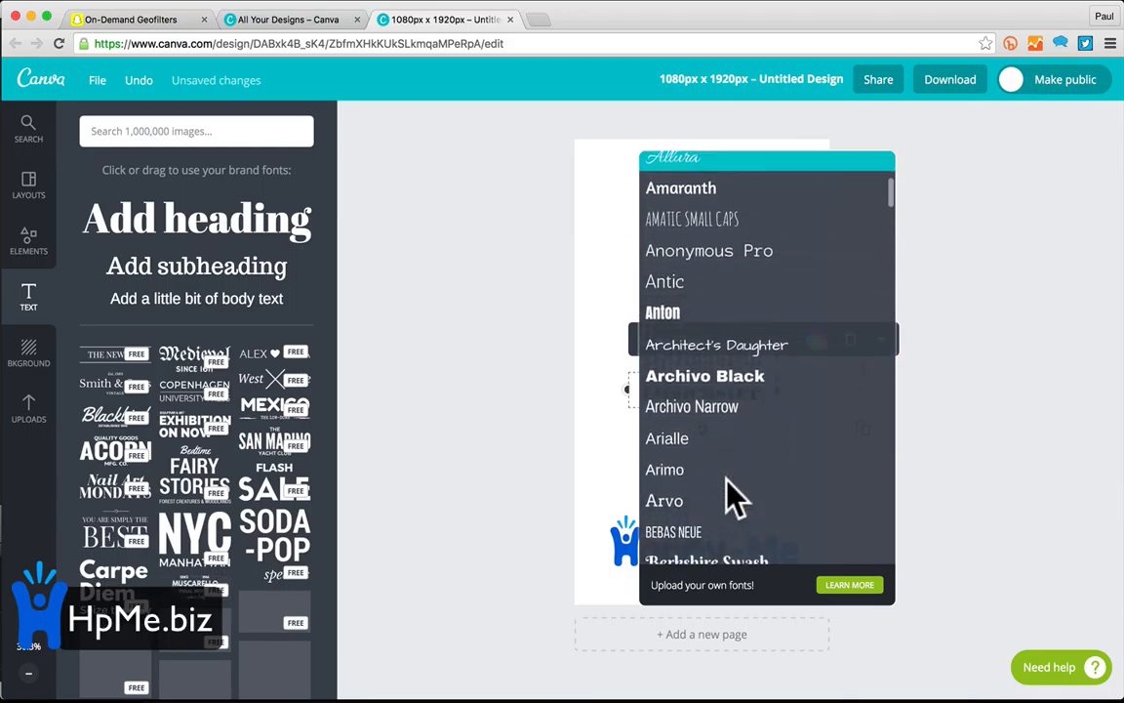
scroll(726, 479, down, 4)
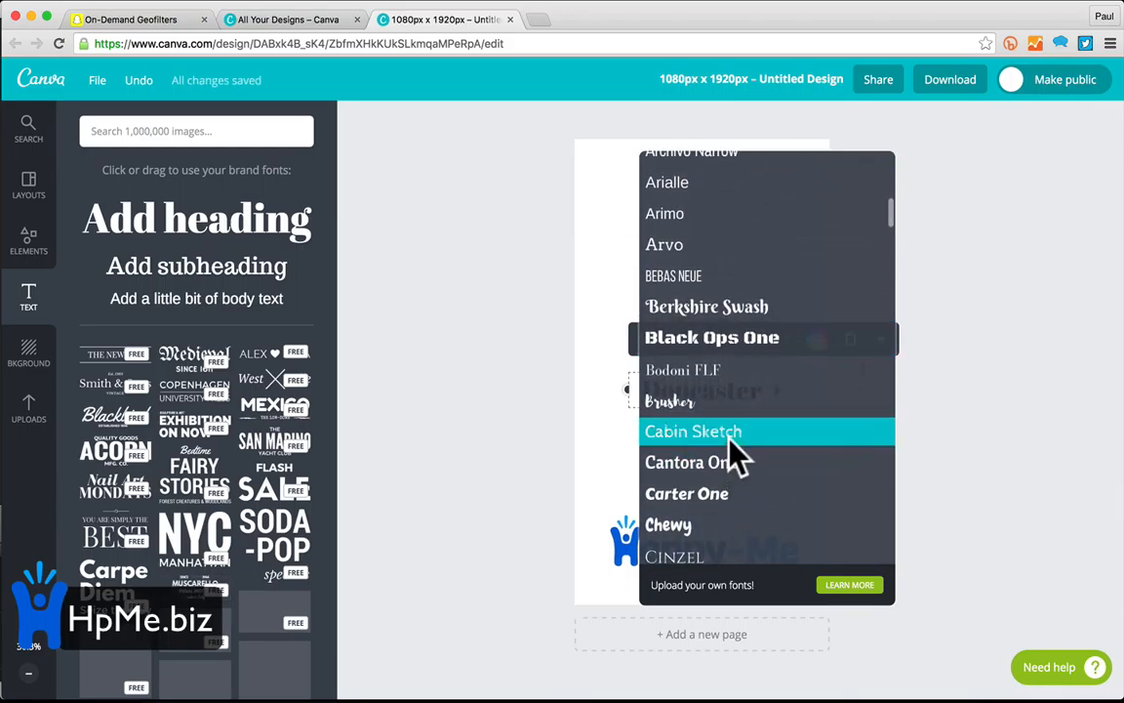
click(730, 439)
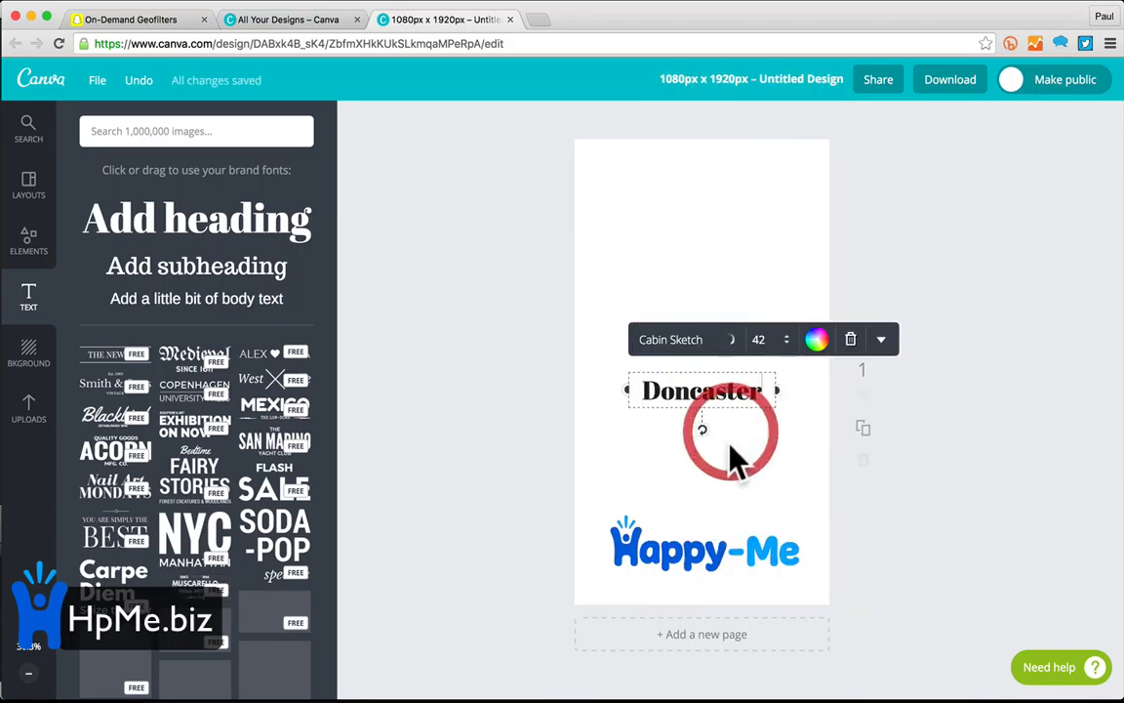
click(817, 340)
click(830, 297)
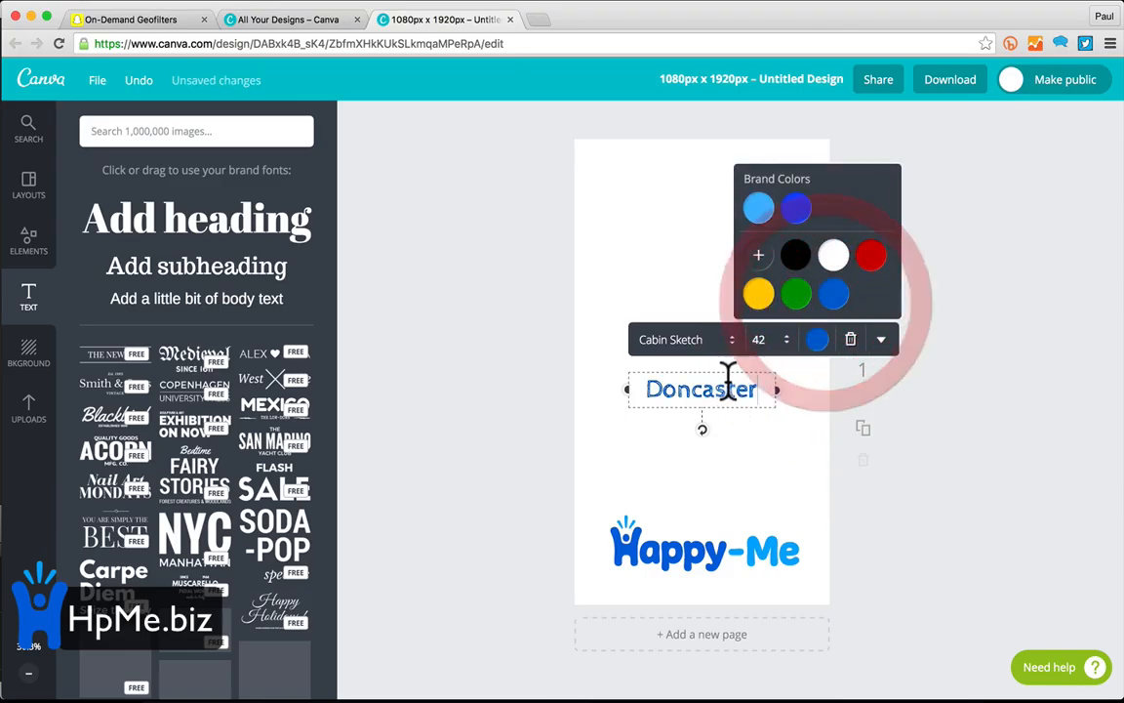
Step: Widen the Doncaster heading's text box nearly to the page's right edge and set its font size to 56
drag(777, 389, 826, 389)
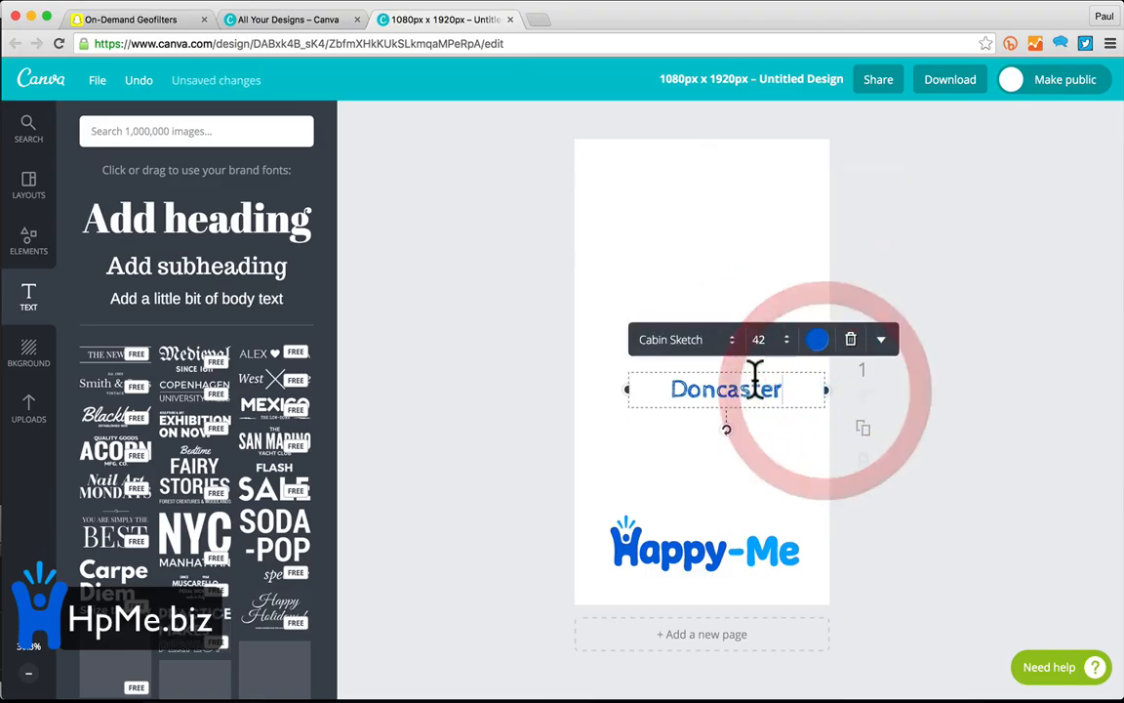
click(760, 339)
click(793, 576)
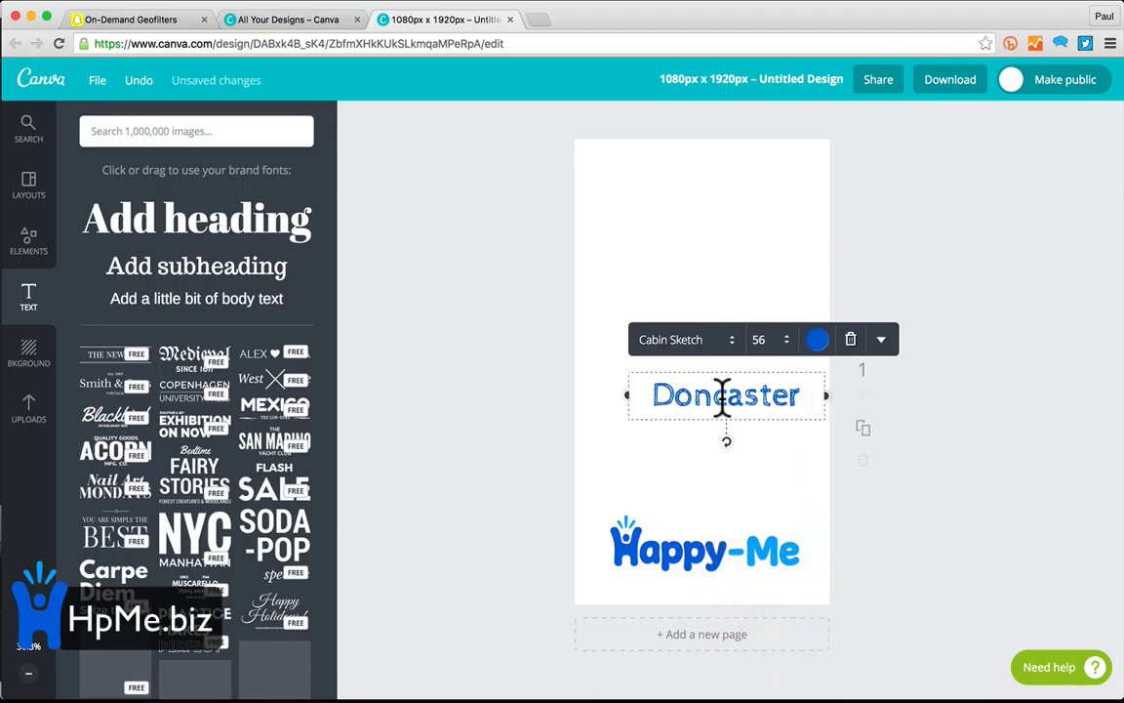
Step: Move the Doncaster heading directly beneath the Happy-Me logo and nudge the logo slightly to line up with it
drag(718, 453, 681, 591)
click(664, 476)
click(683, 568)
click(682, 470)
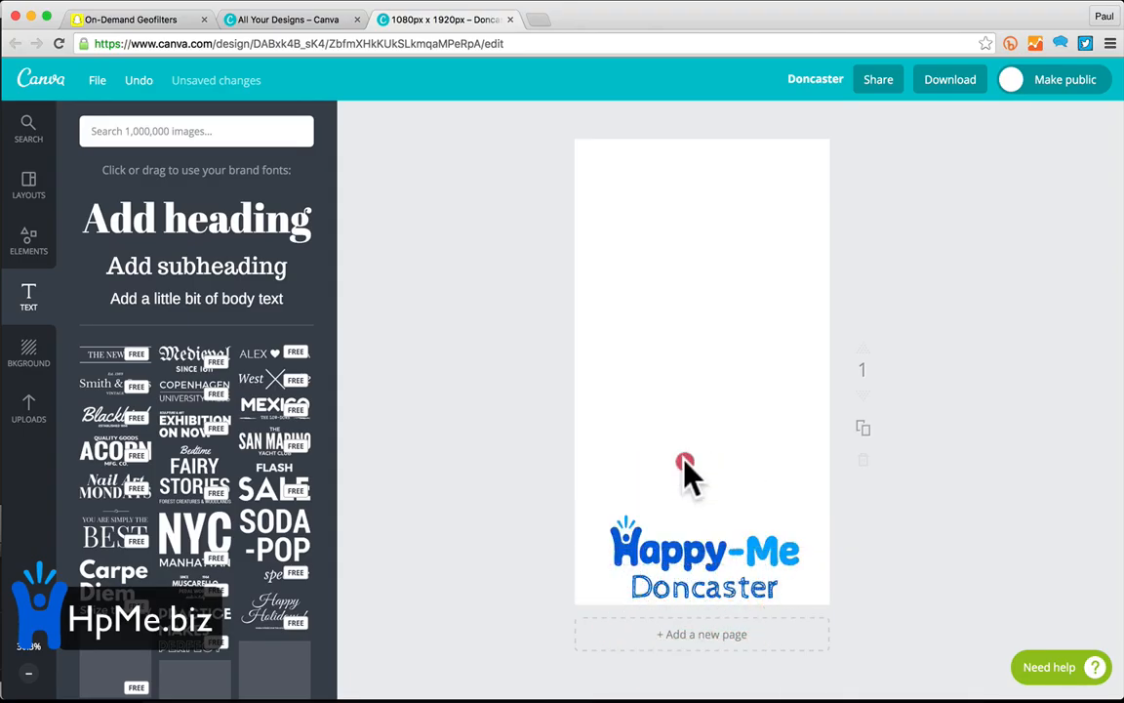
mouse_move(681, 544)
mouse_down()
mouse_move(683, 561)
mouse_move(686, 553)
mouse_up()
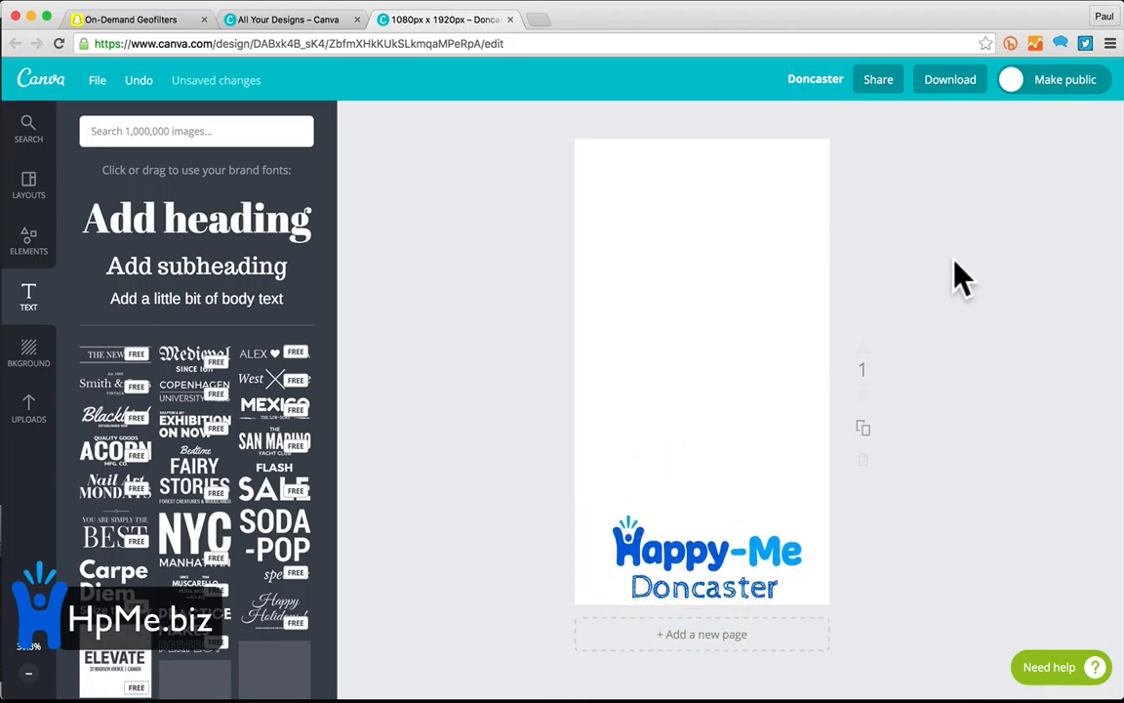
Step: Download the finished design as a high-quality PNG image
click(952, 85)
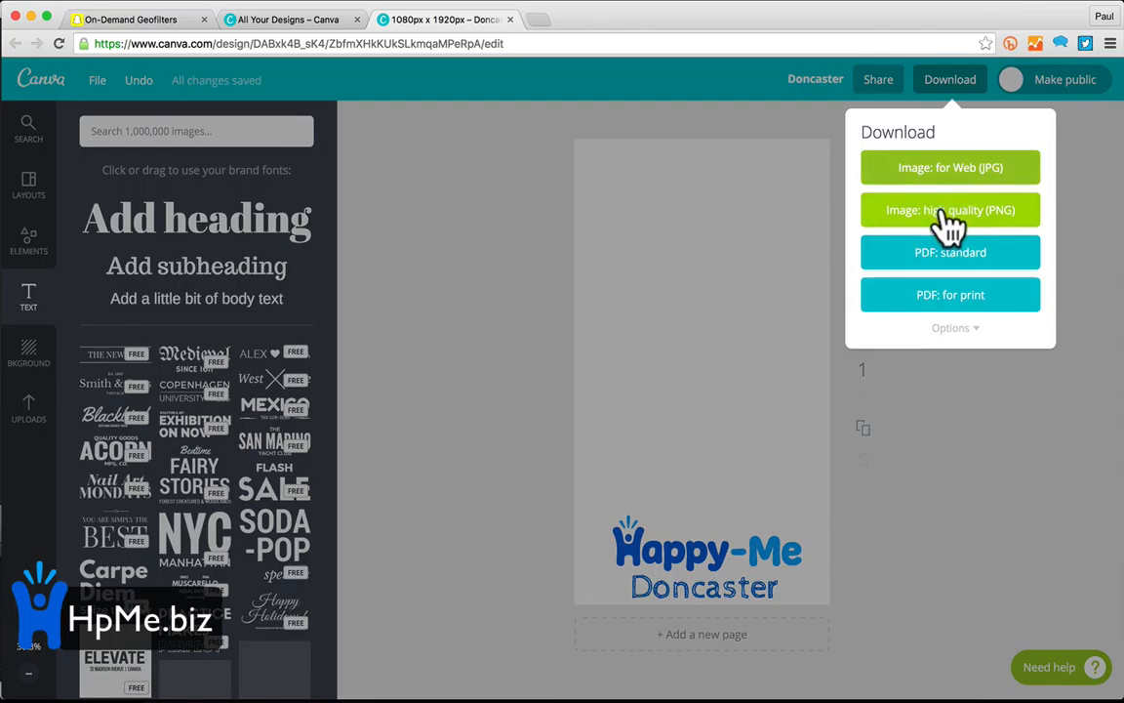
click(917, 211)
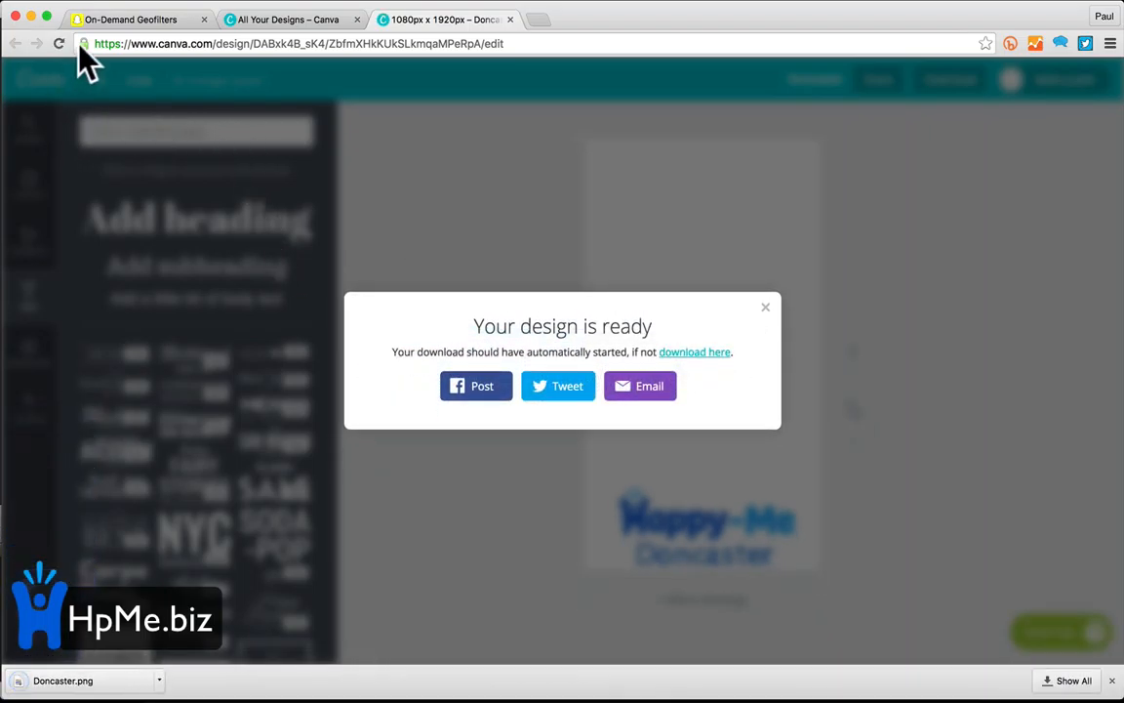
Step: Switch to Snapchat's On-Demand Geofilters page, upload Doncaster.png from the Downloads folder and proceed to the date selection
click(102, 20)
click(498, 441)
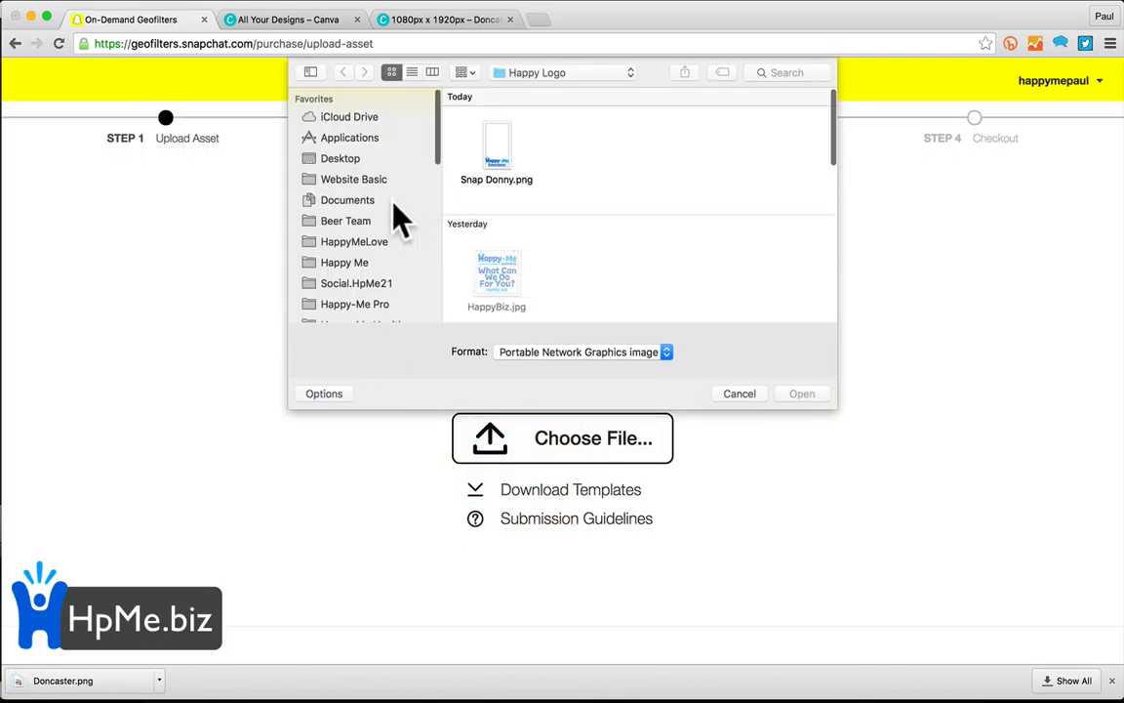
scroll(398, 220, down, 5)
click(429, 221)
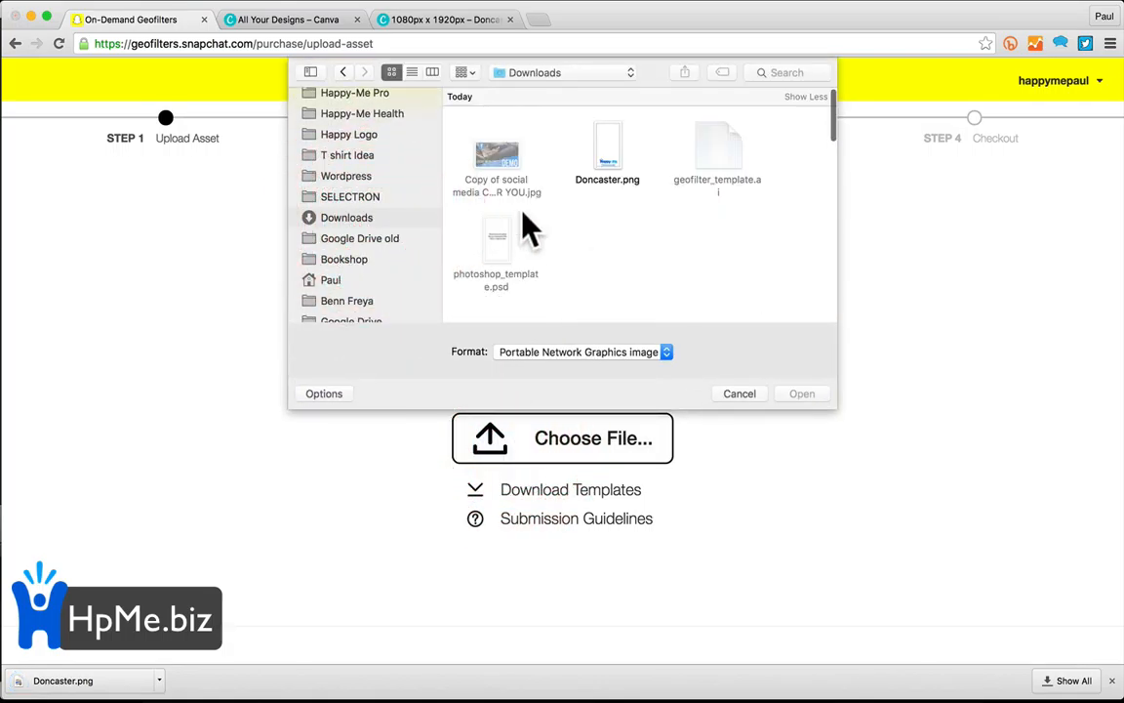
double_click(607, 156)
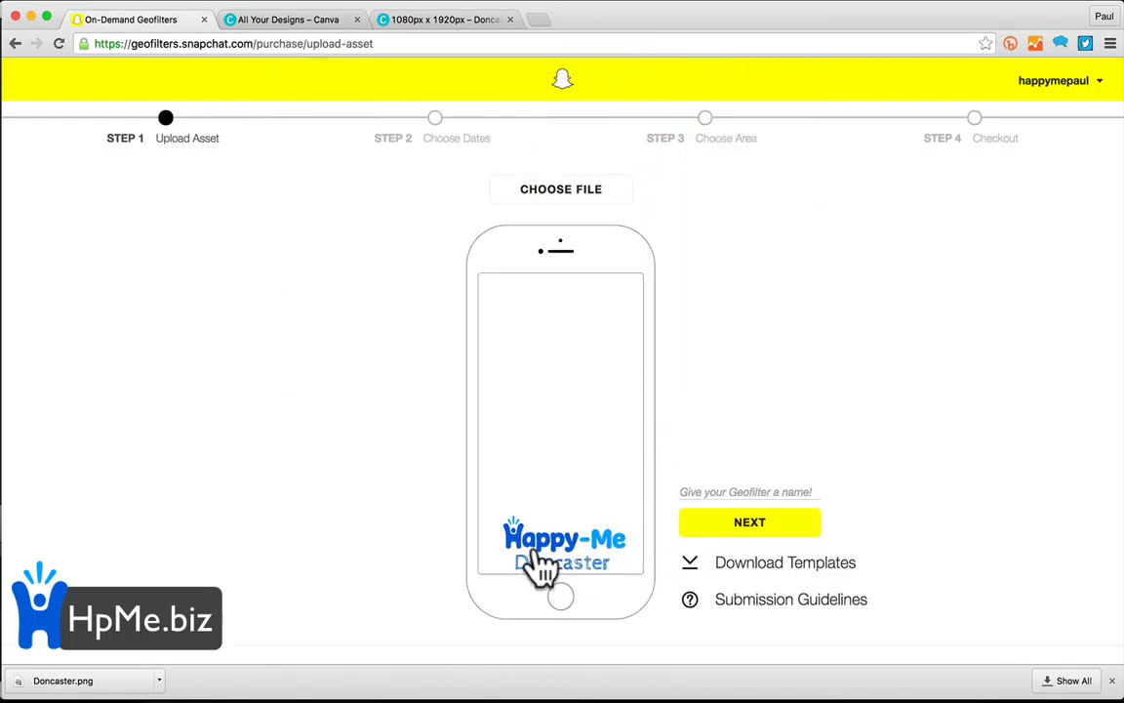
click(740, 530)
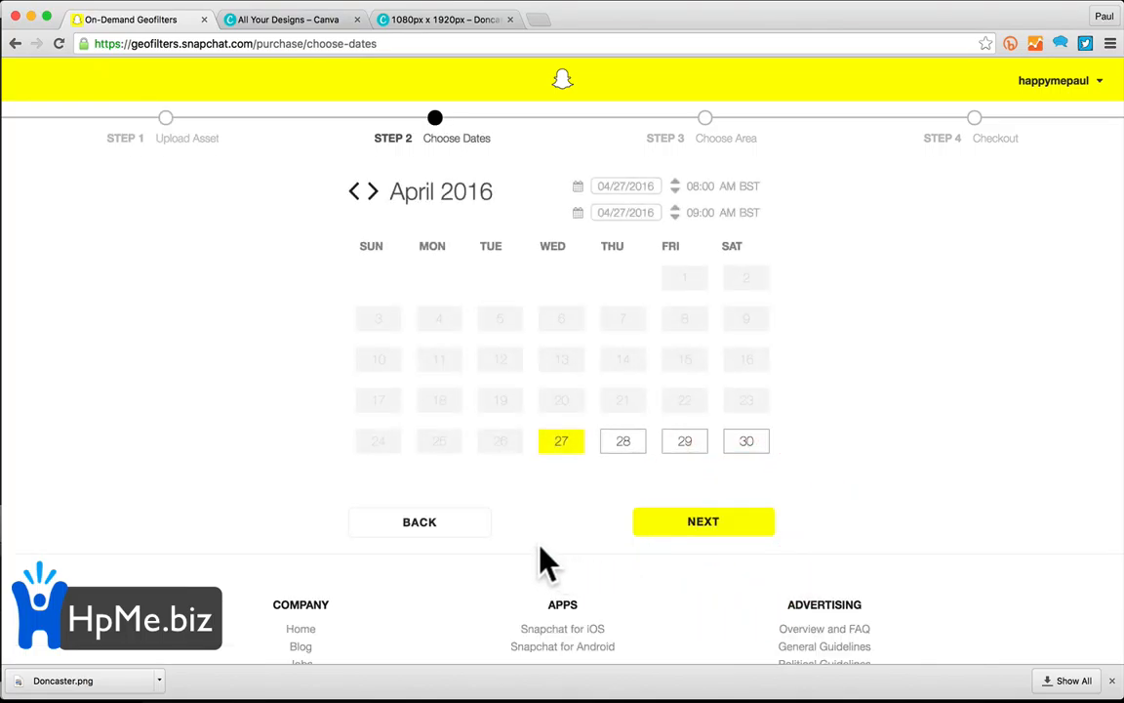
Step: Schedule the geofilter to start on 04/28/2016 and end on 04/29/2016, and continue to the area selection
click(647, 190)
click(729, 357)
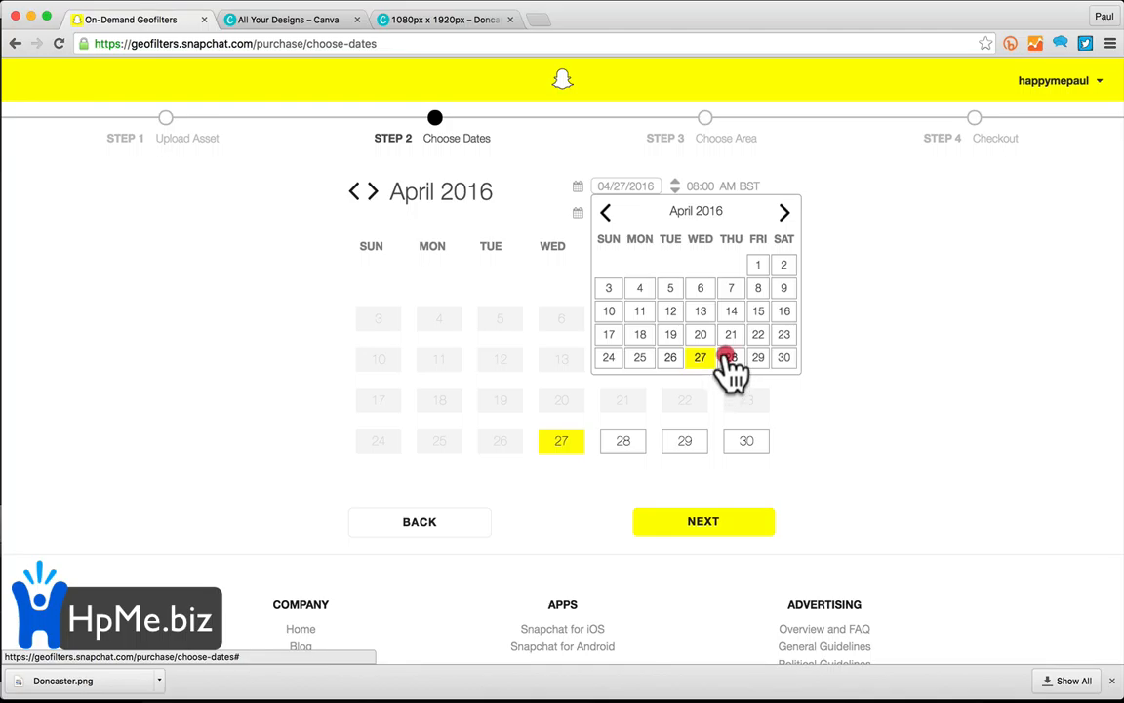
click(621, 213)
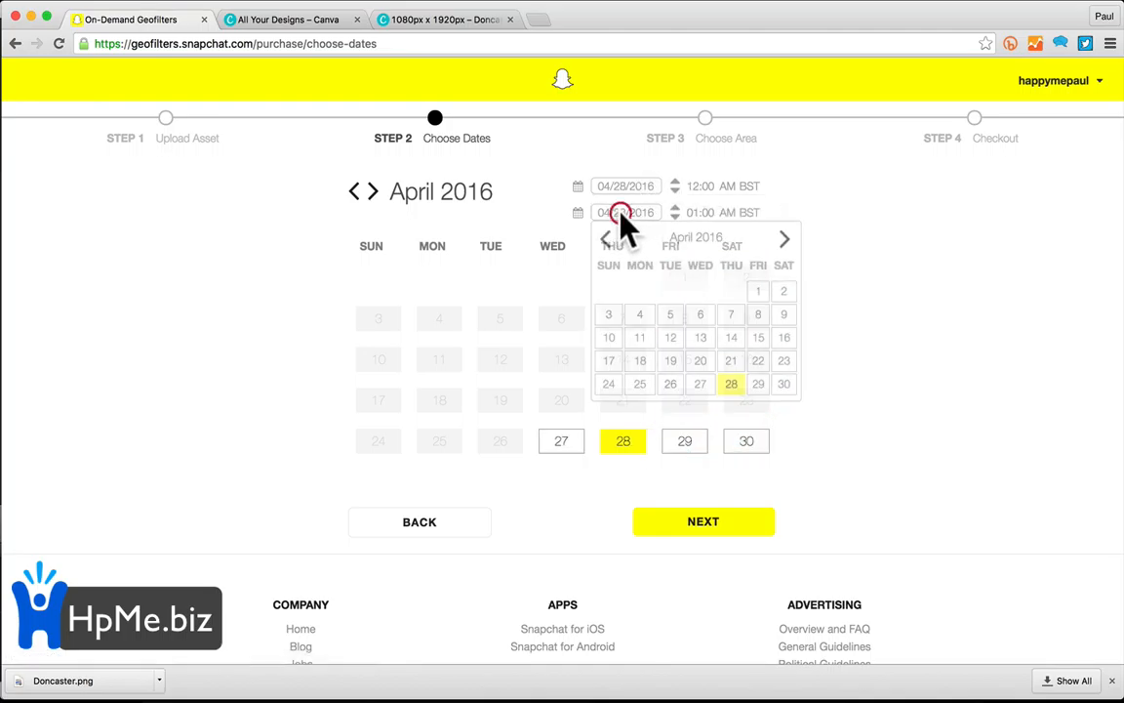
click(758, 383)
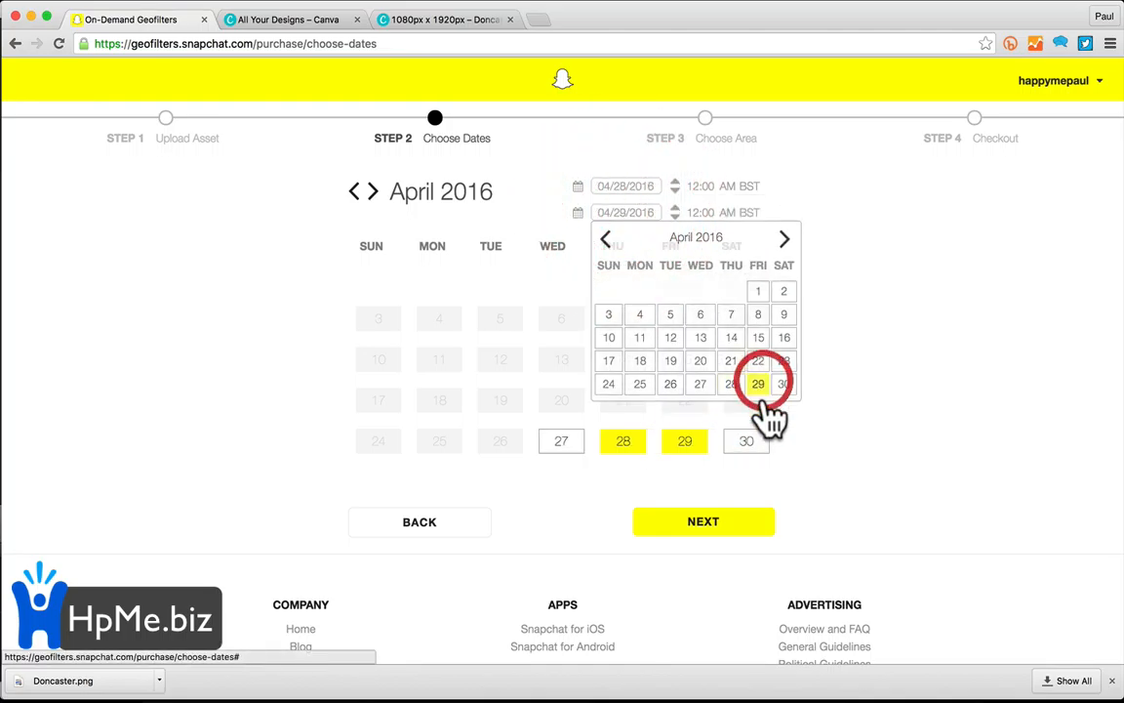
click(710, 532)
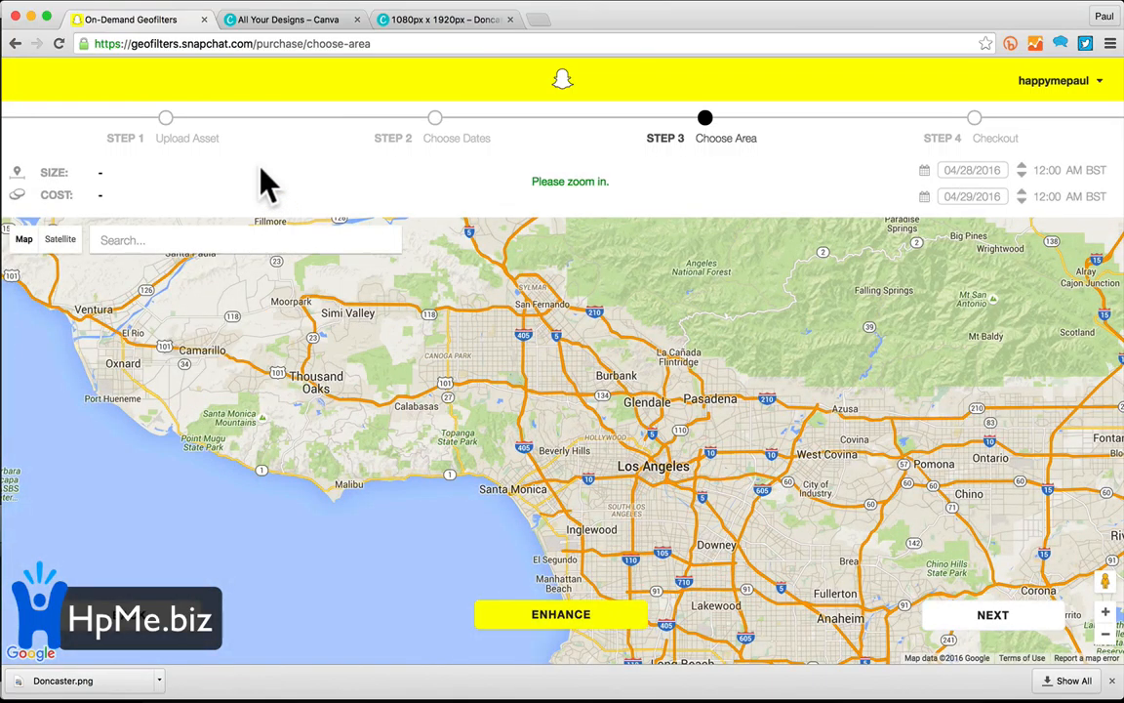
Step: Search the area map for Doncaster and go to the suggested Doncaster, United Kingdom location
click(227, 242)
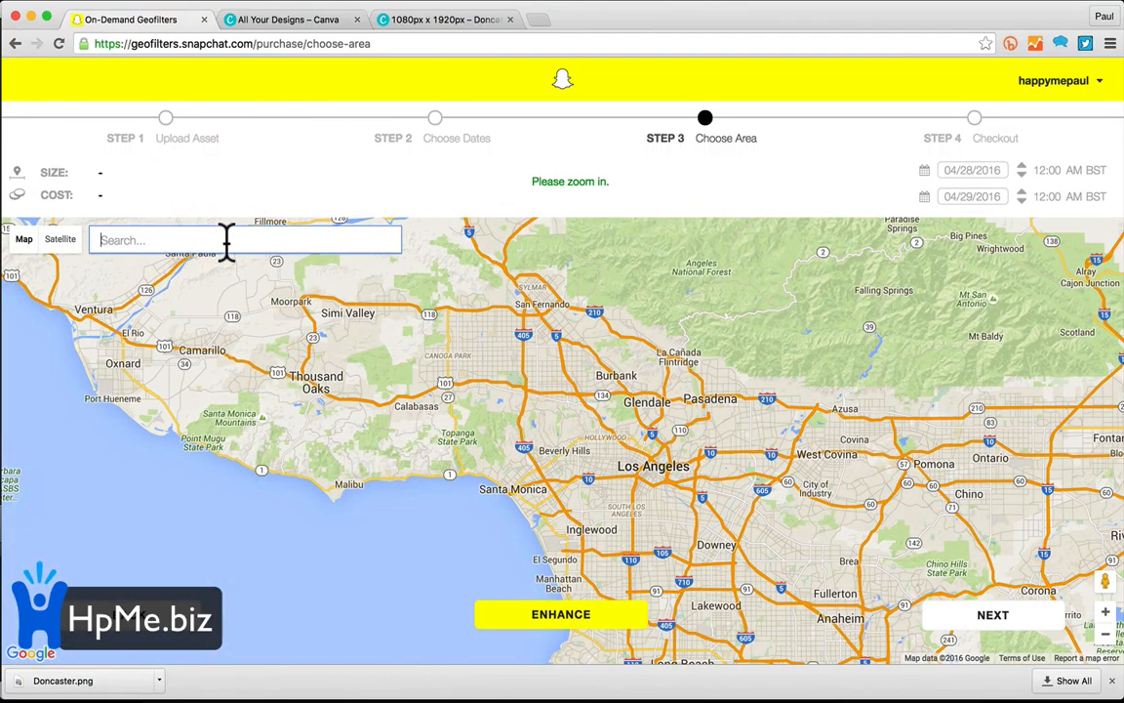
text(Doncaste)
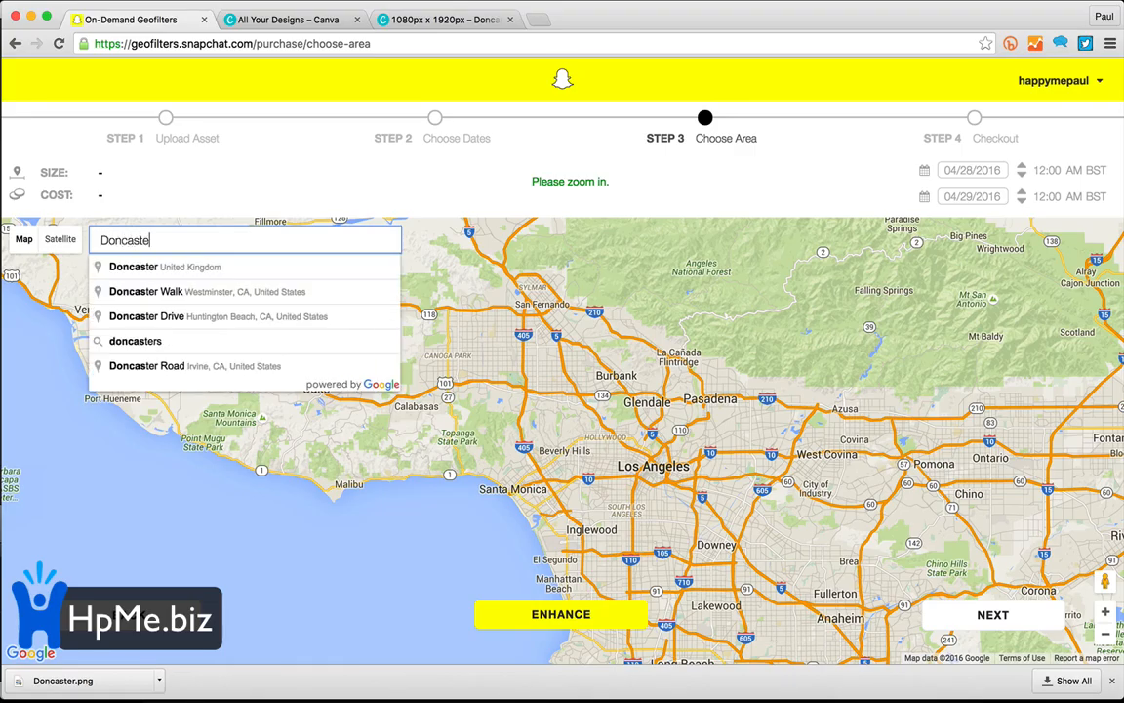
text(r)
click(210, 266)
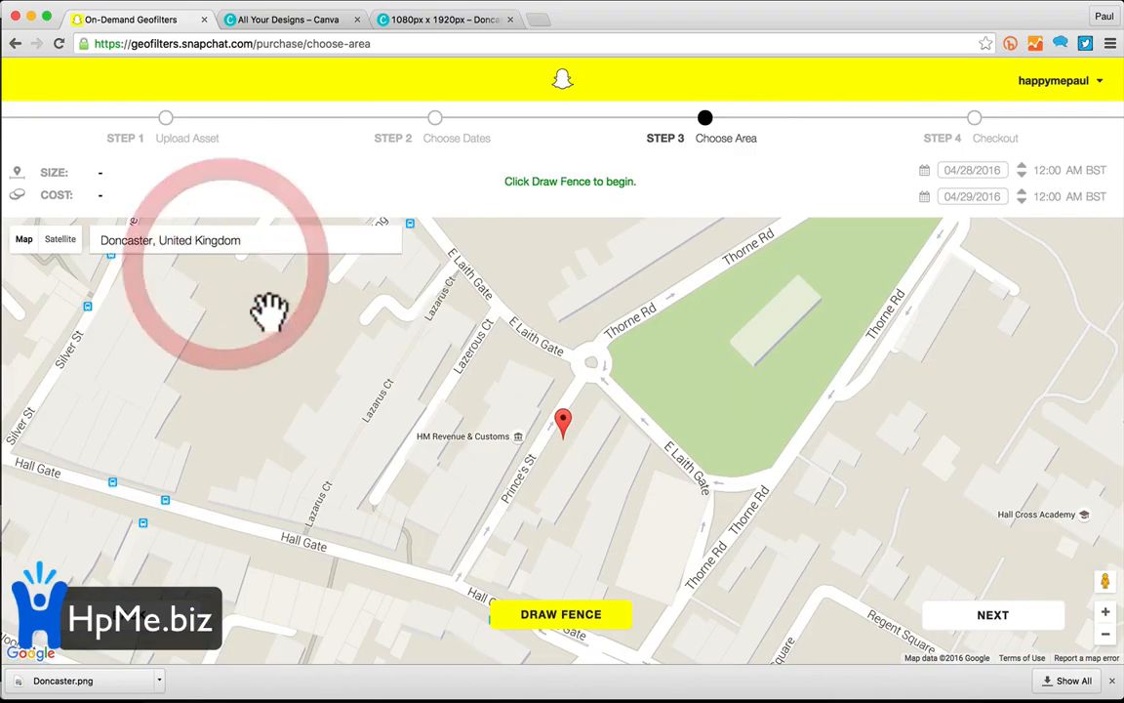
Step: Draw a fence of about 304,000 sq ft along St Sepulchre Gate, High St and Silver St, and continue to checkout
double_click(1105, 633)
drag(517, 483, 715, 494)
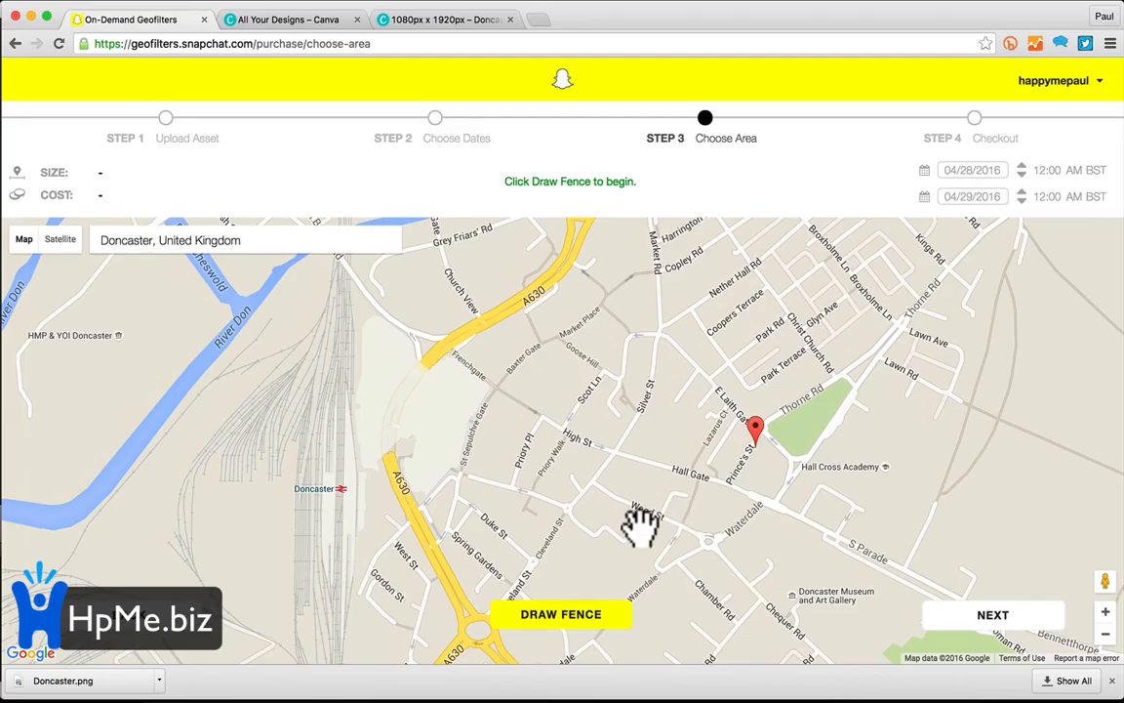
drag(439, 449, 467, 430)
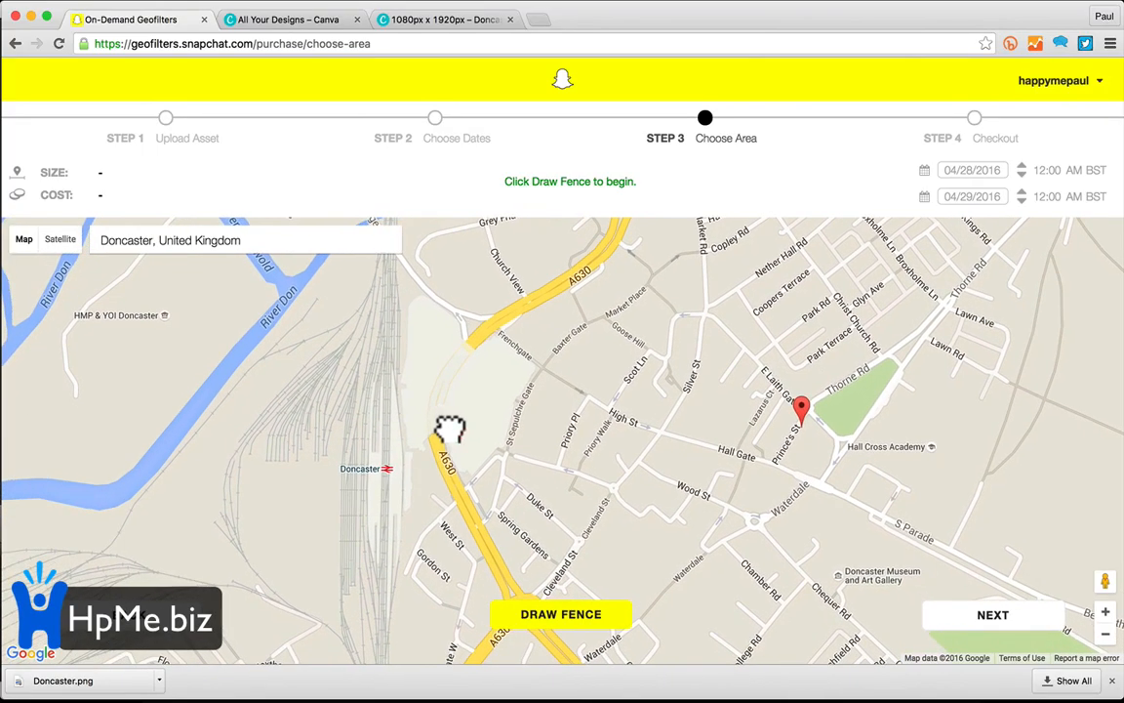
click(568, 614)
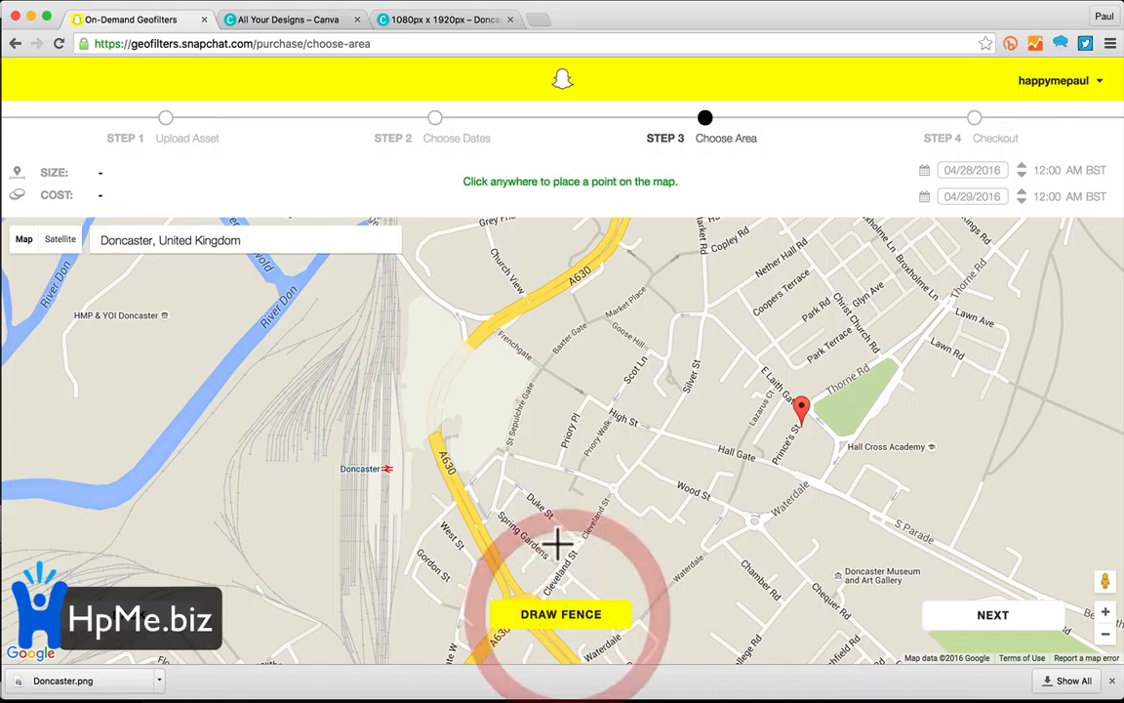
click(530, 361)
click(493, 433)
click(493, 456)
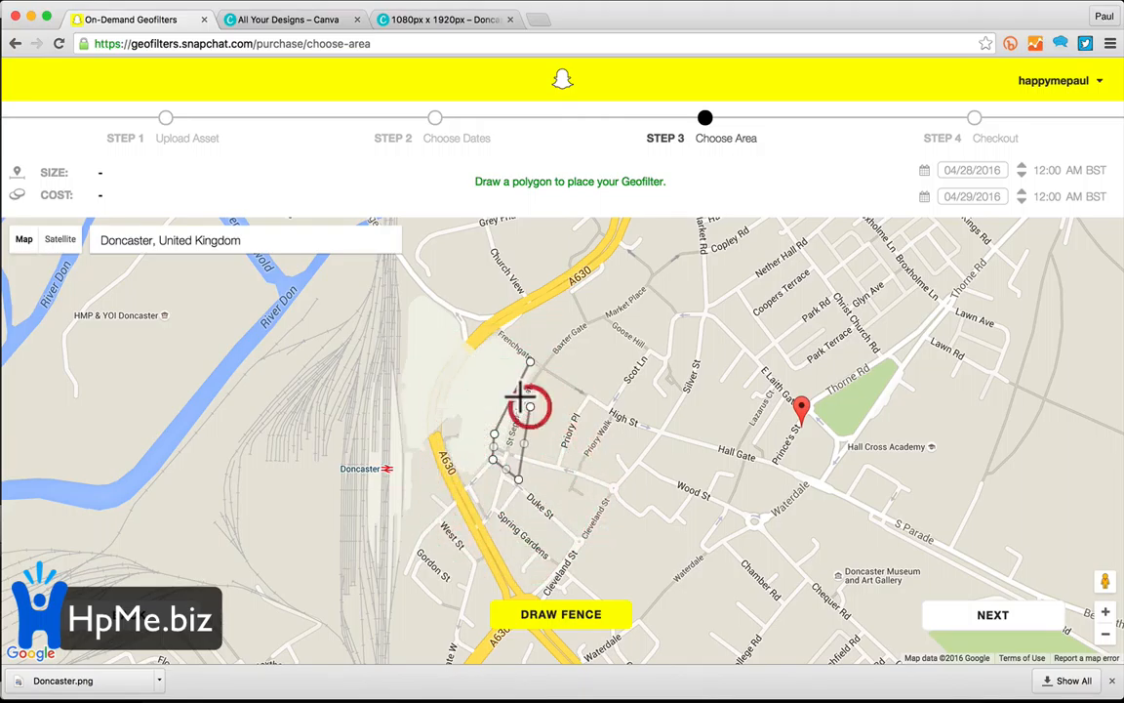
click(544, 383)
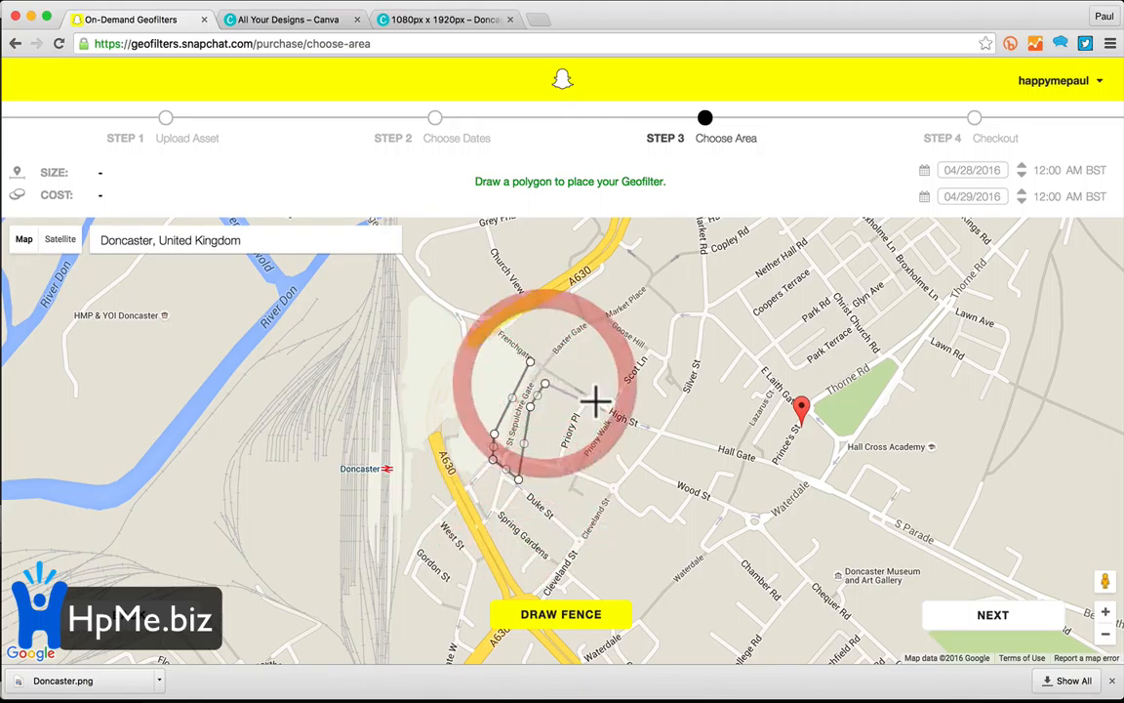
click(645, 441)
click(663, 445)
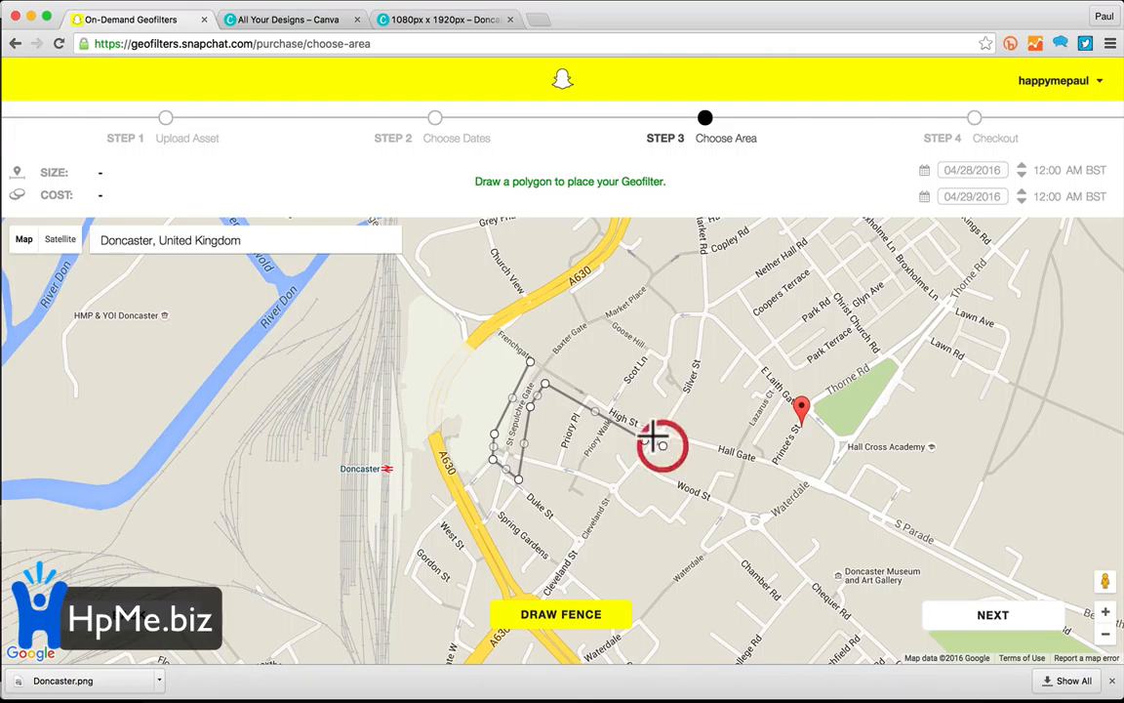
click(699, 396)
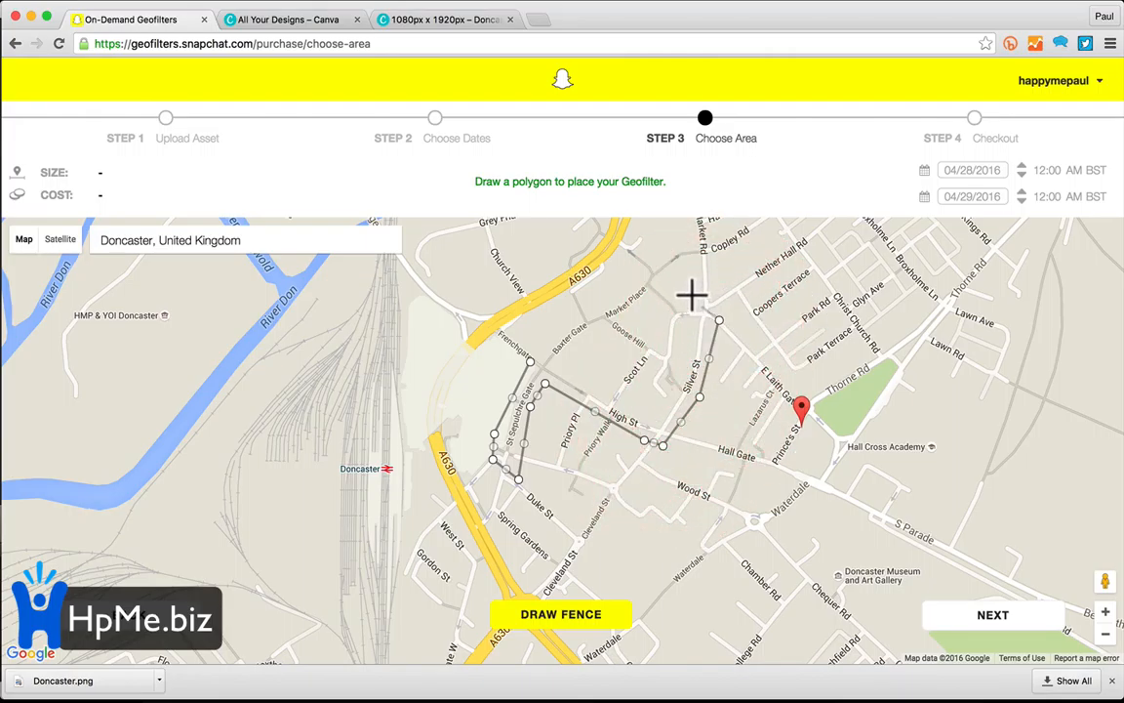
click(699, 303)
click(683, 363)
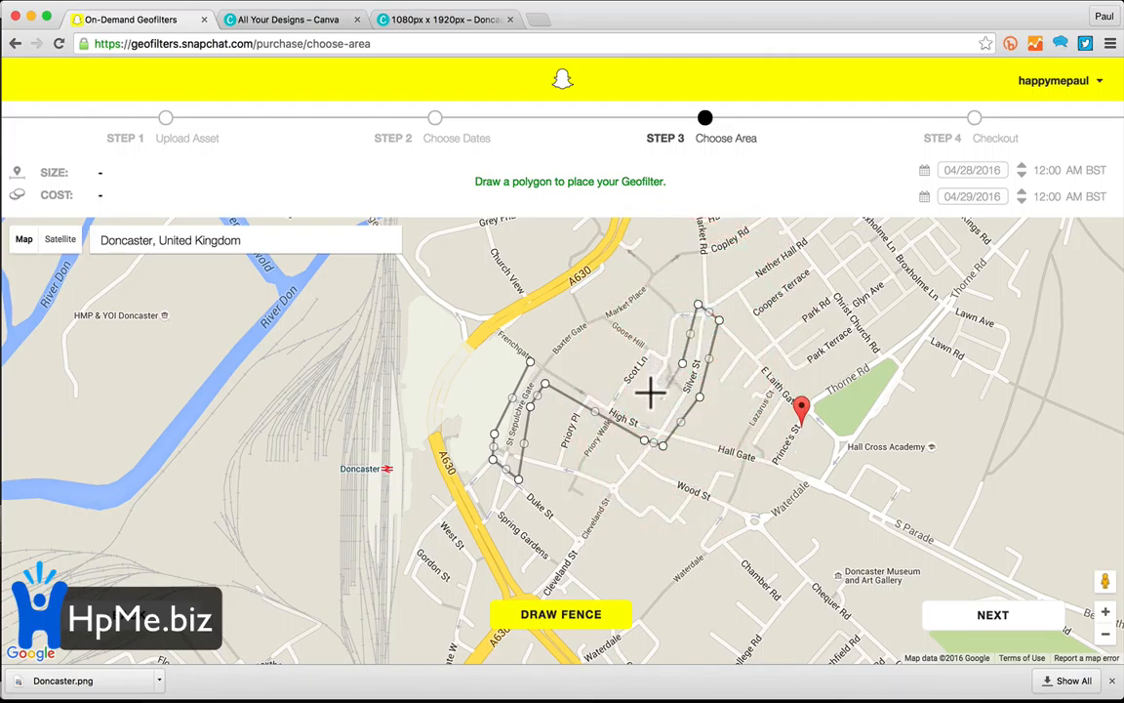
click(573, 377)
click(527, 358)
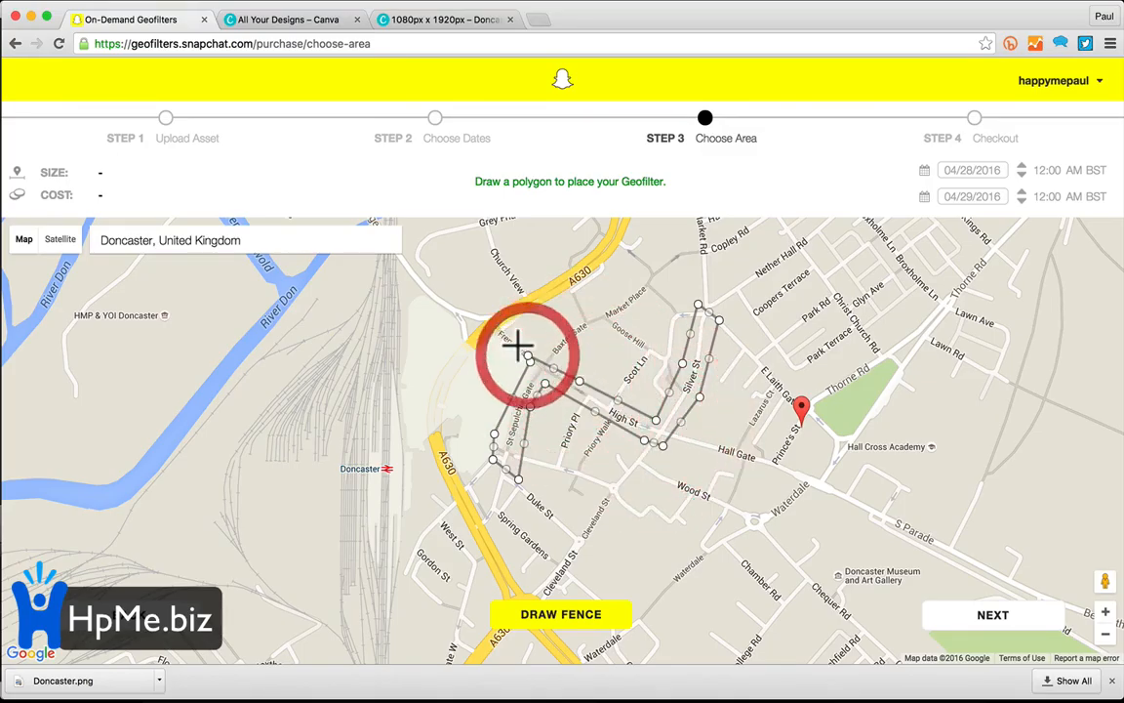
click(528, 360)
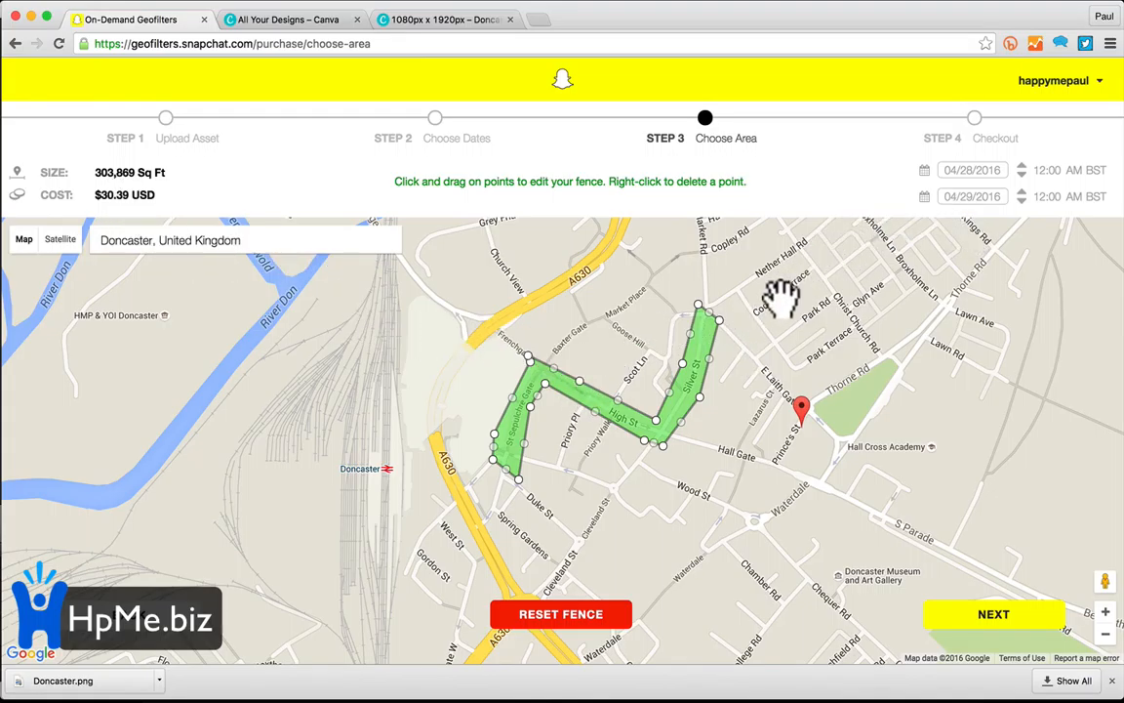
click(966, 619)
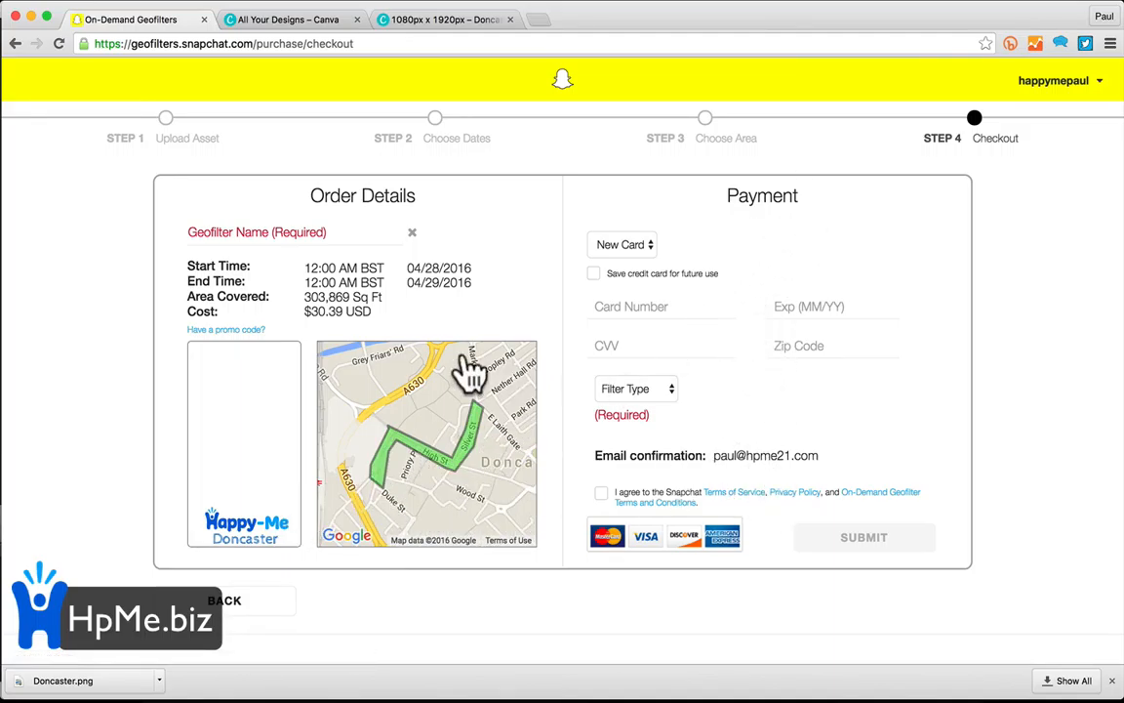
Step: Return from checkout to the area selection and reset the town-centre fence
click(217, 613)
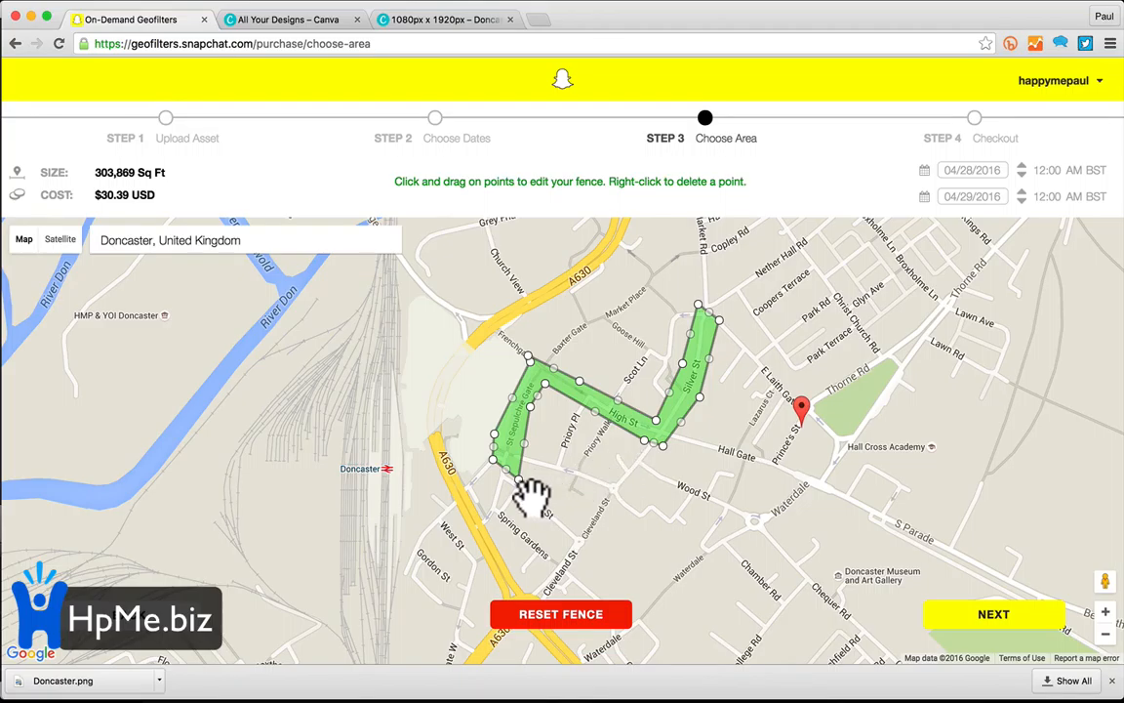
drag(535, 484, 763, 518)
drag(627, 324, 665, 499)
drag(545, 386, 594, 477)
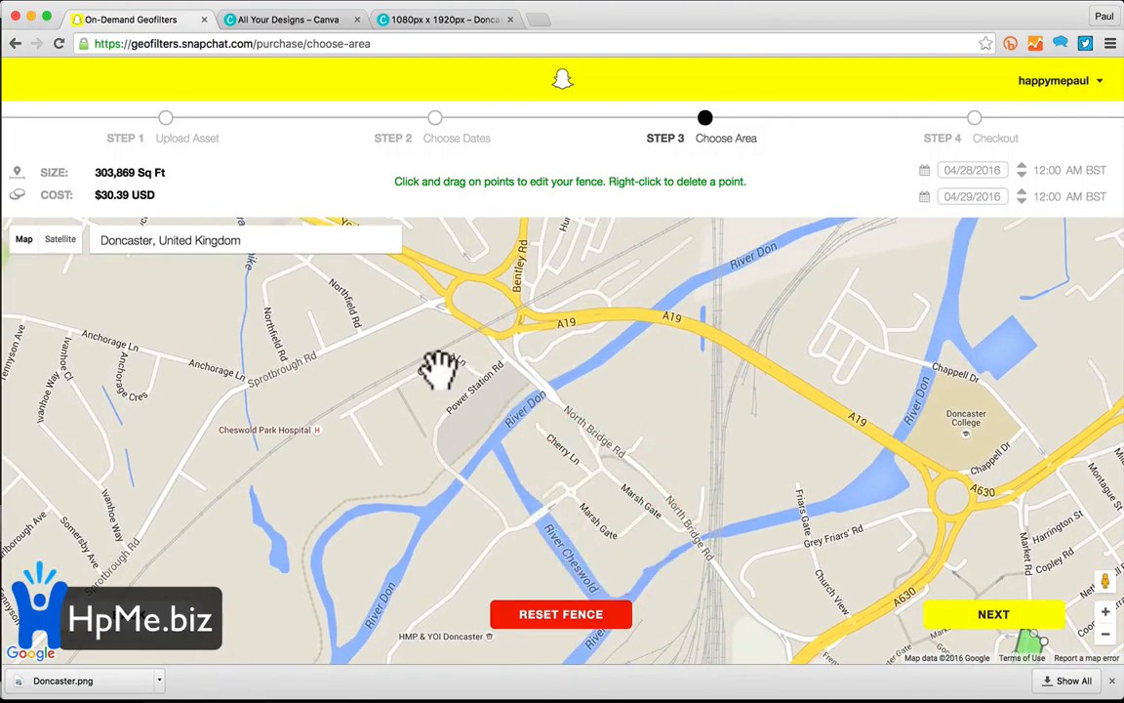
drag(439, 369, 592, 429)
drag(535, 302, 888, 628)
drag(571, 441, 592, 499)
click(583, 615)
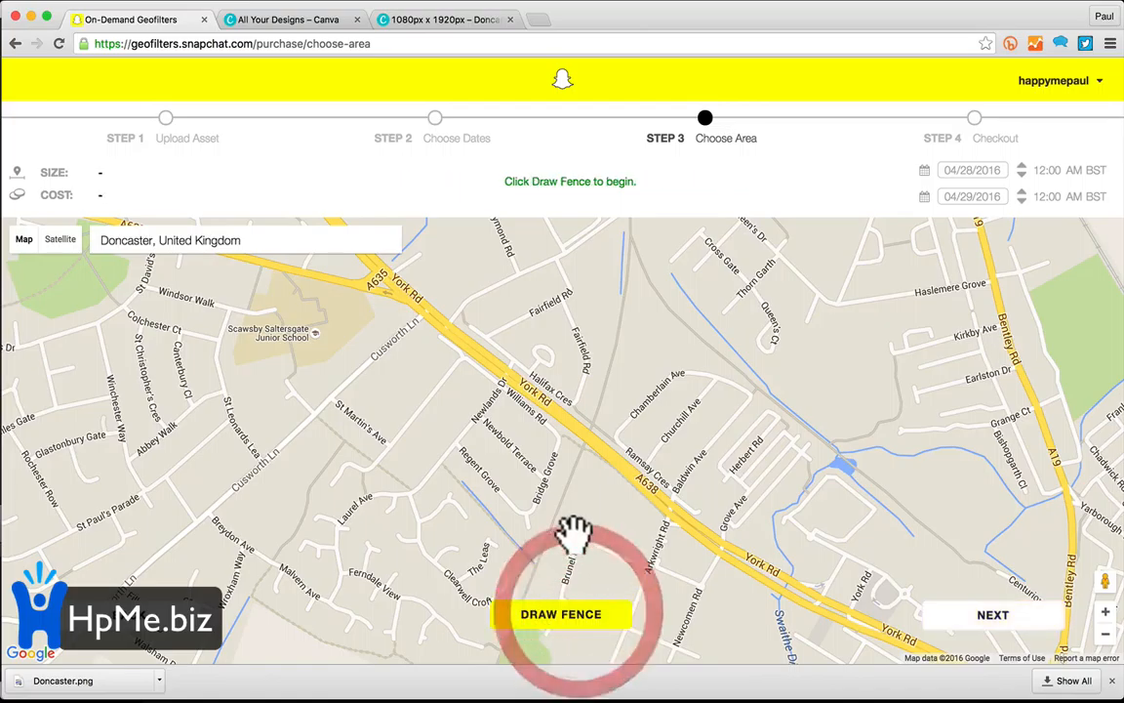
Step: Draw a four-point fence of about 12,300 sq ft beside York Rd, between Baldwin Ave and the Danum Daisies nursery
mouse_move(535, 456)
mouse_down()
mouse_move(495, 501)
mouse_move(557, 532)
mouse_move(539, 517)
mouse_move(592, 562)
mouse_move(375, 415)
mouse_up()
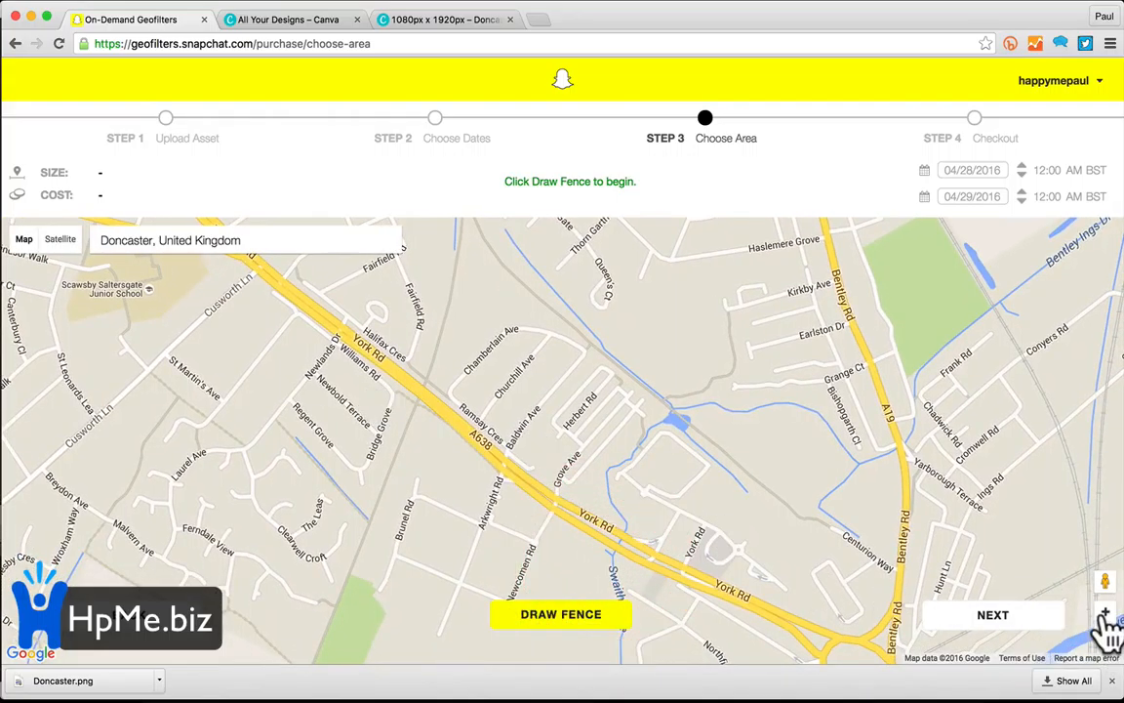
click(1106, 611)
click(1105, 612)
drag(716, 527, 903, 389)
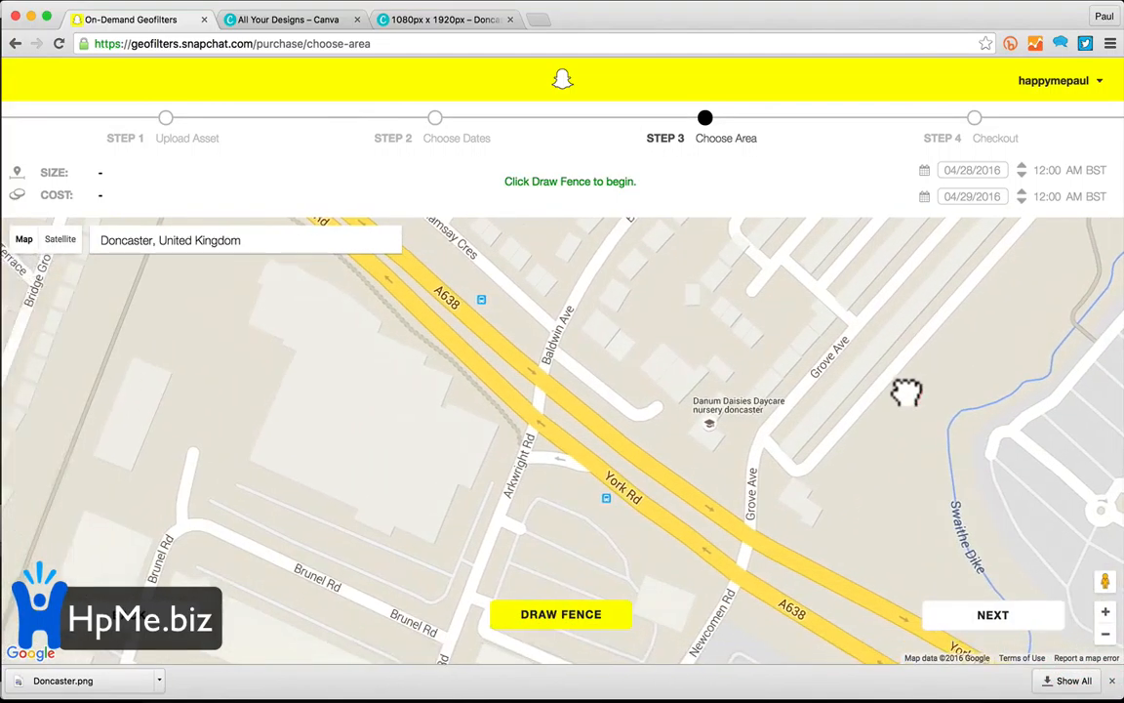
click(597, 617)
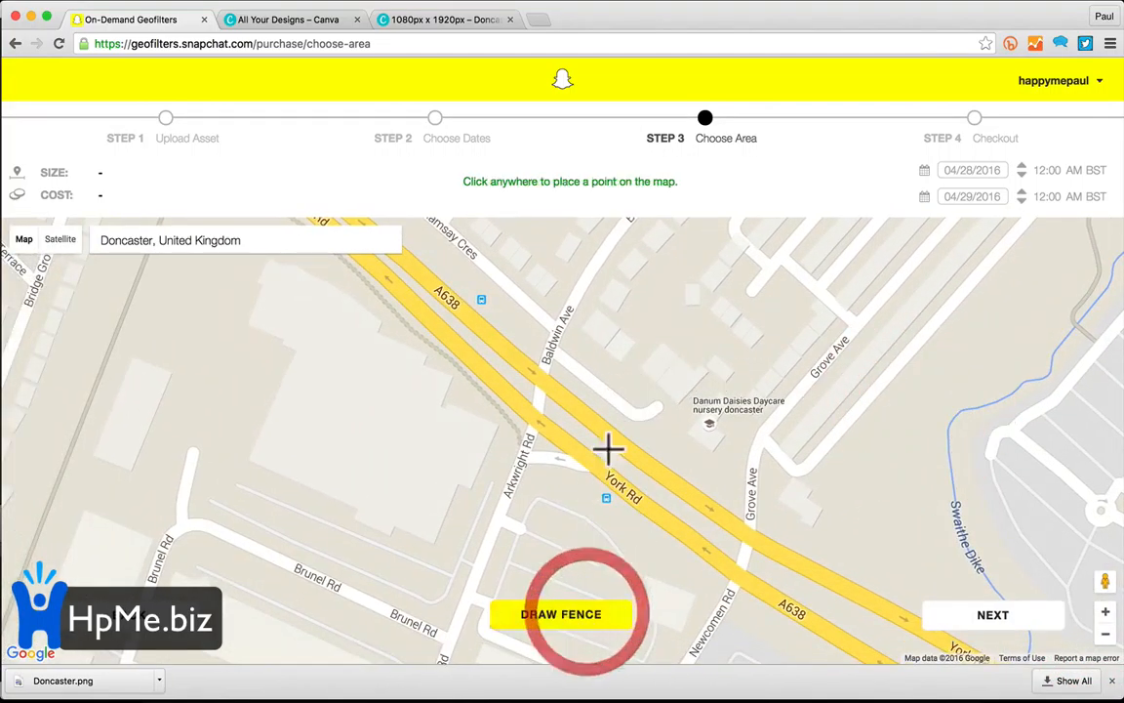
click(657, 335)
click(612, 396)
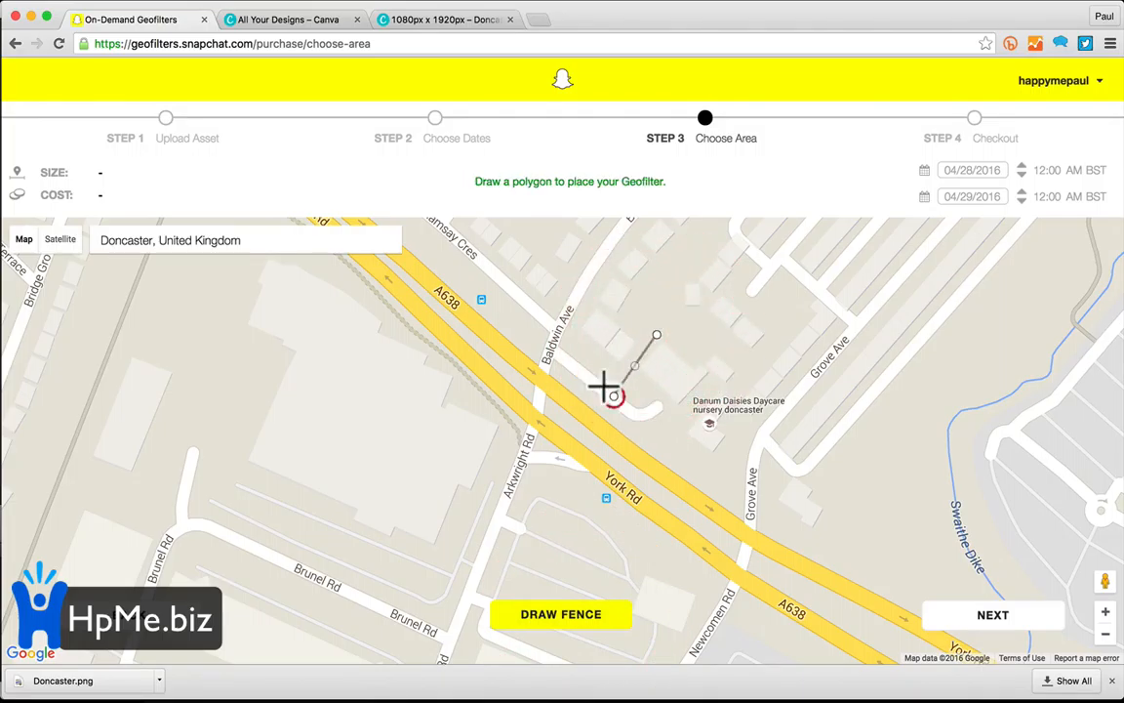
click(659, 439)
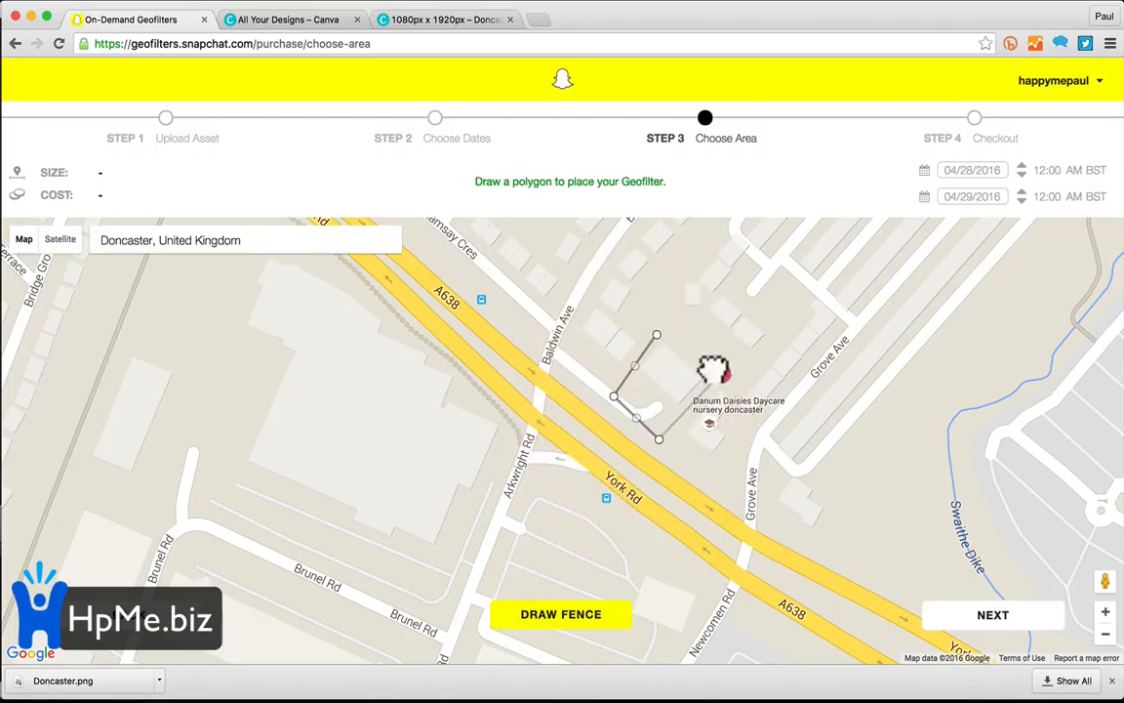
click(720, 373)
click(657, 335)
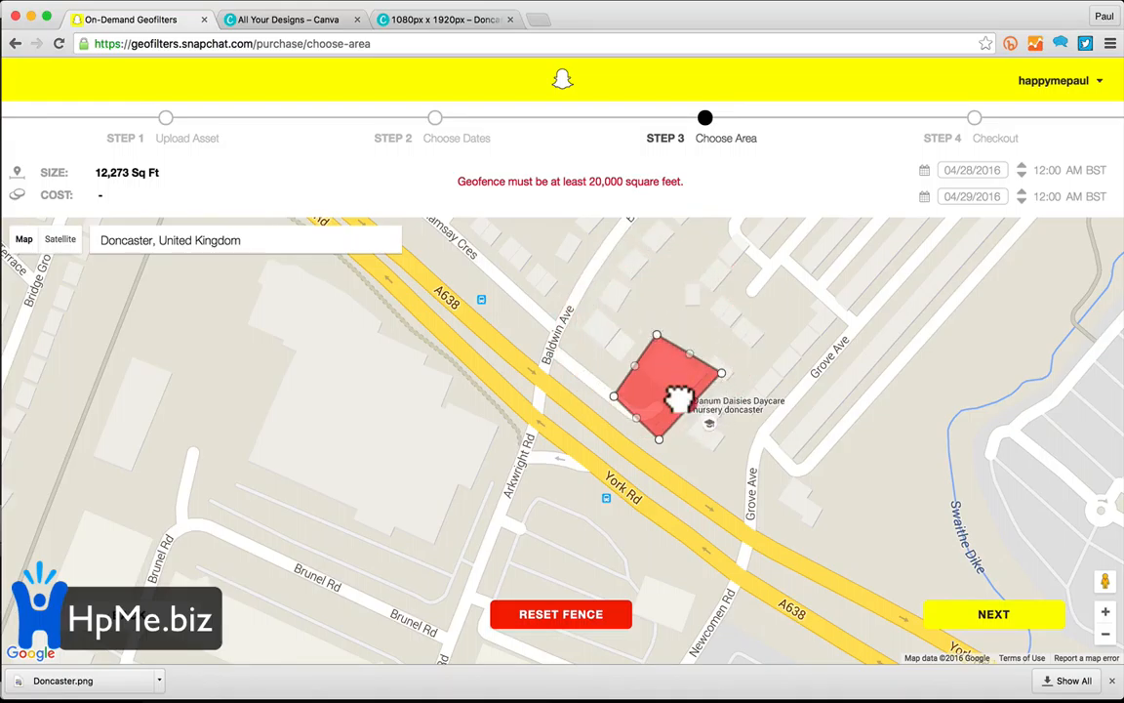
Step: Enlarge the York Rd fence to about 22,300 sq ft by moving its edge points outward towards York Rd and Baldwin Ave
drag(683, 405, 544, 425)
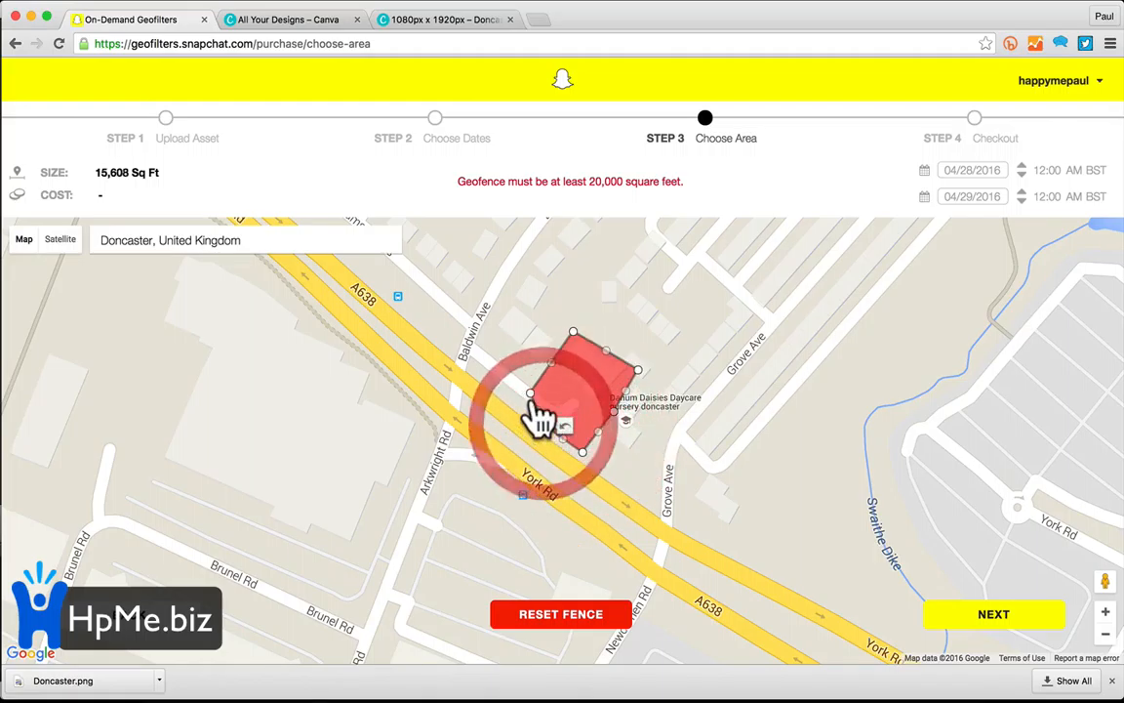
drag(519, 384, 519, 330)
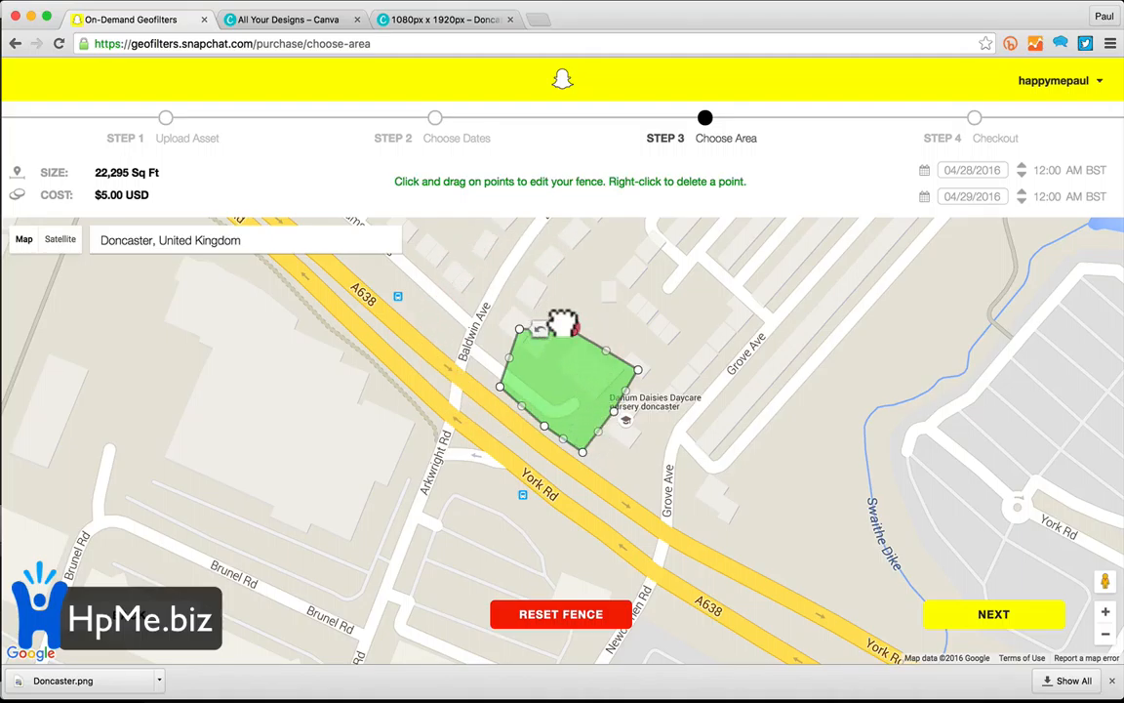
drag(479, 320, 563, 316)
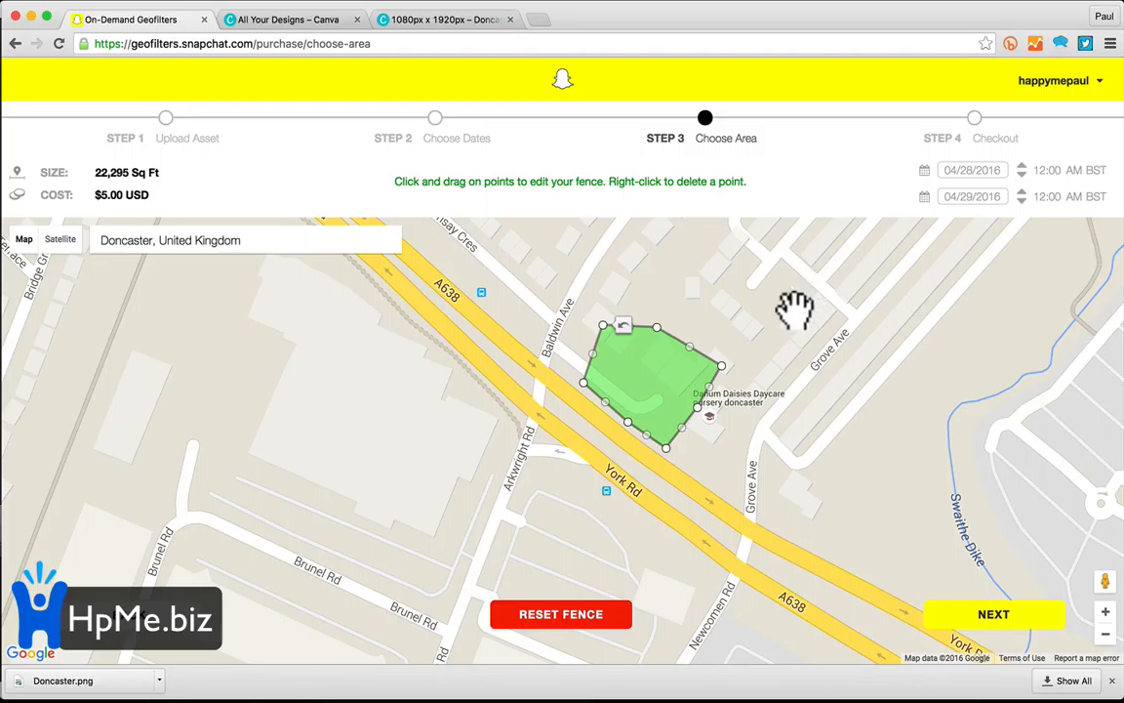
Step: Set the geofilter's end date to 05/02/2016 and its start date to 04/29/2016
click(978, 199)
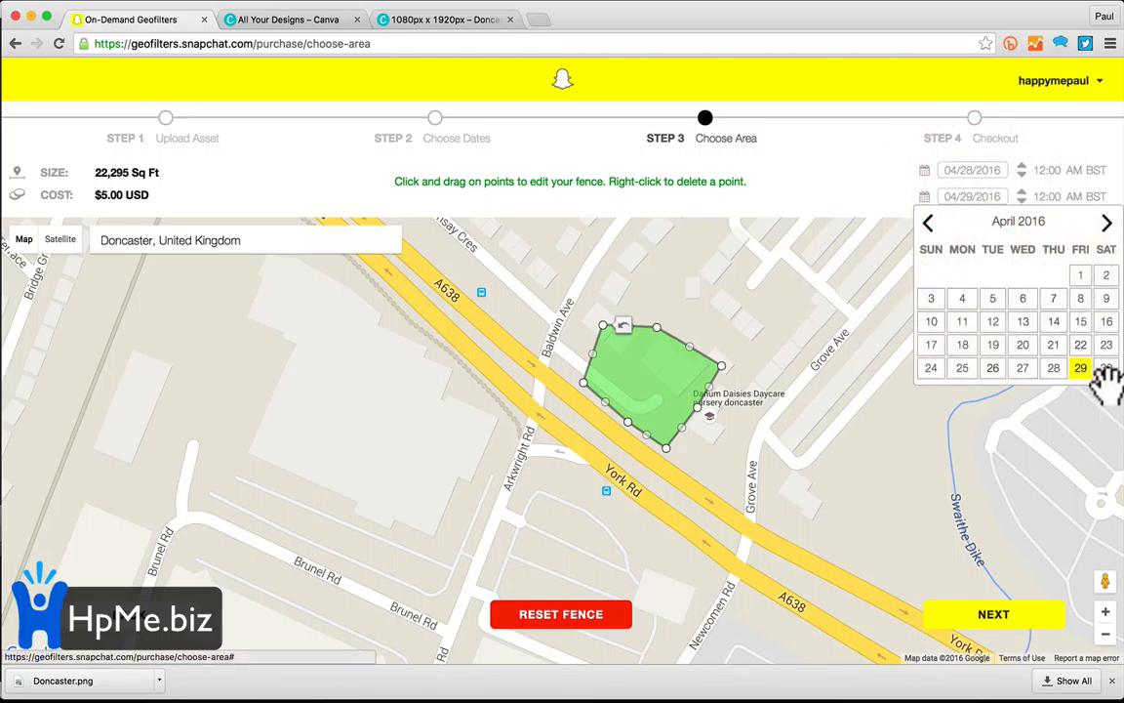
click(1107, 222)
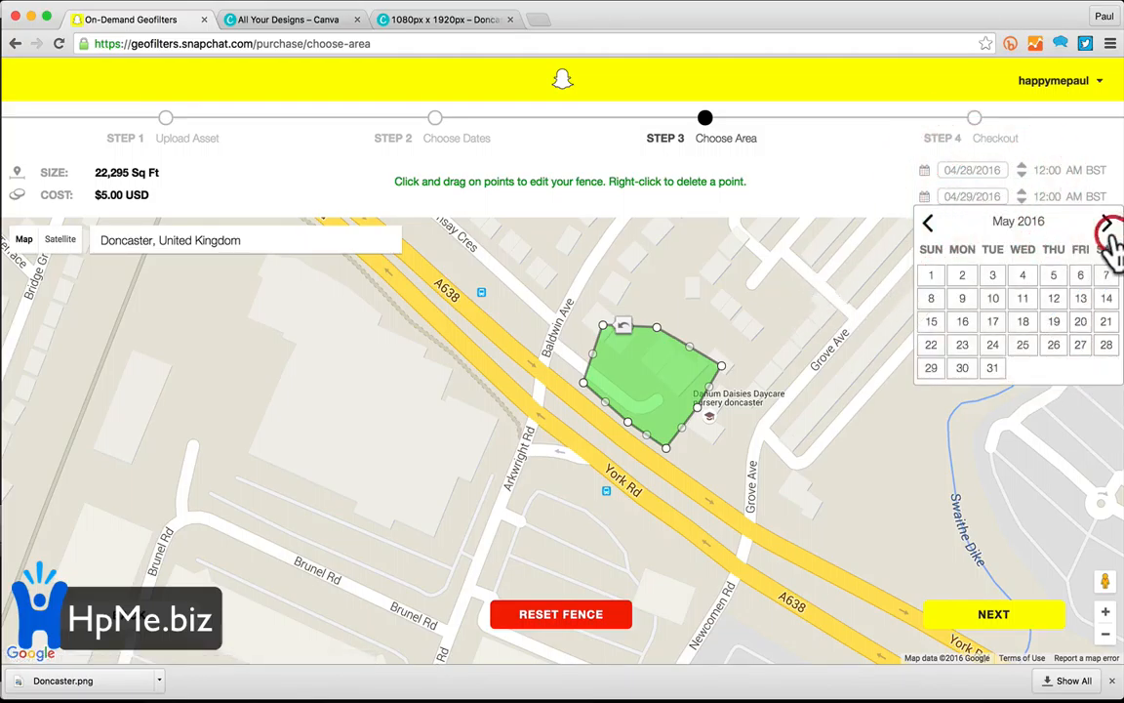
click(962, 276)
click(981, 170)
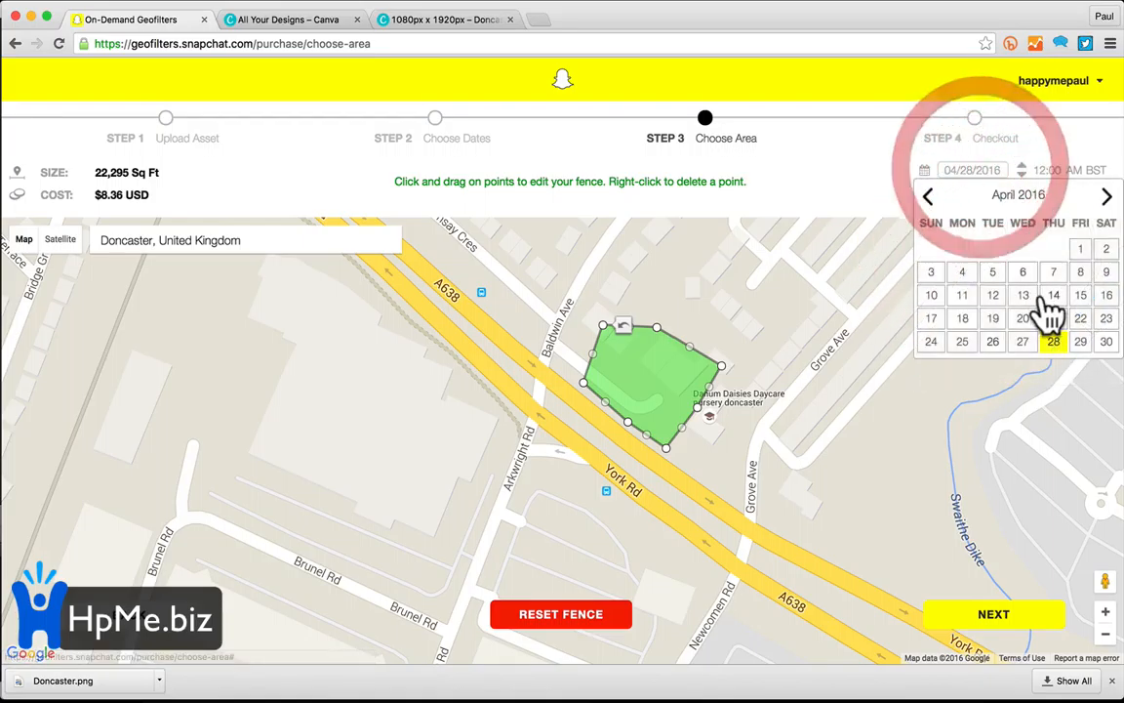
click(1079, 344)
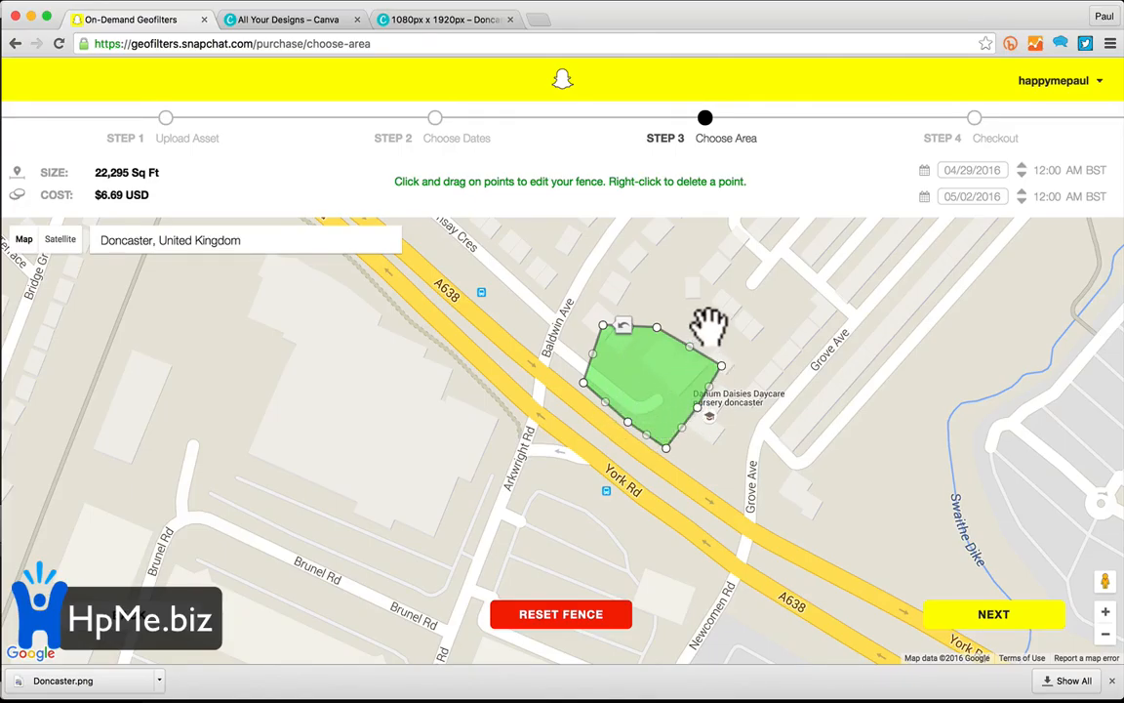
Step: Recheck the start date and set the geofilter's end date to 04/29/2016
click(972, 171)
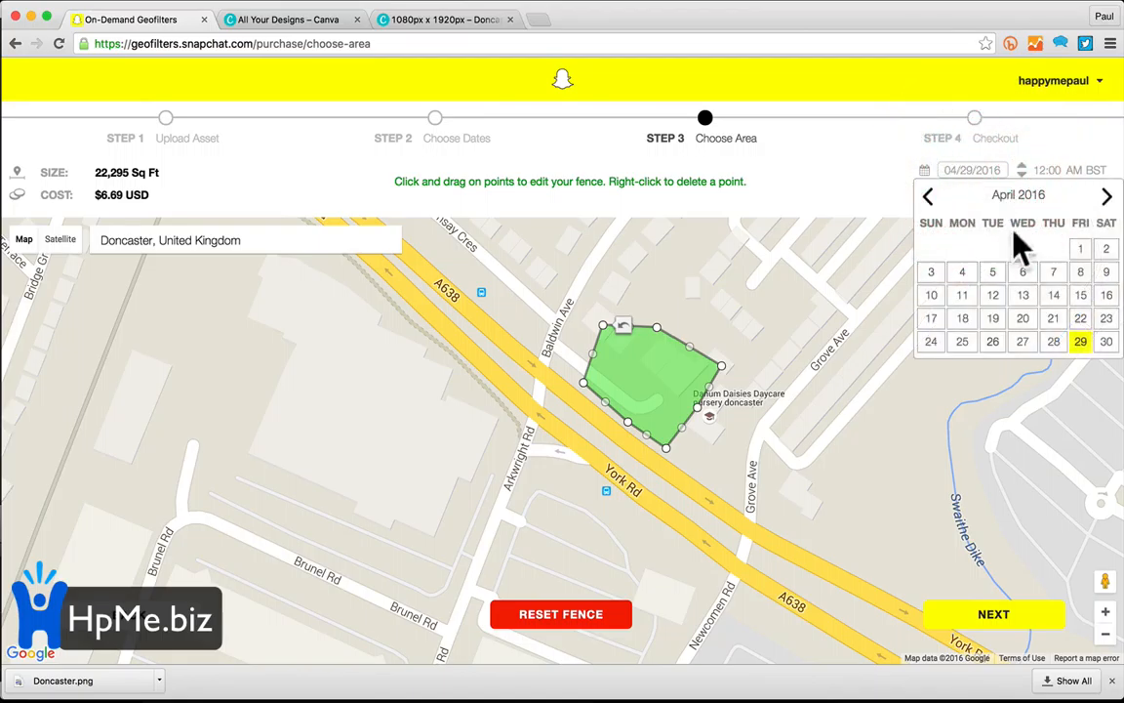
click(1081, 342)
click(981, 172)
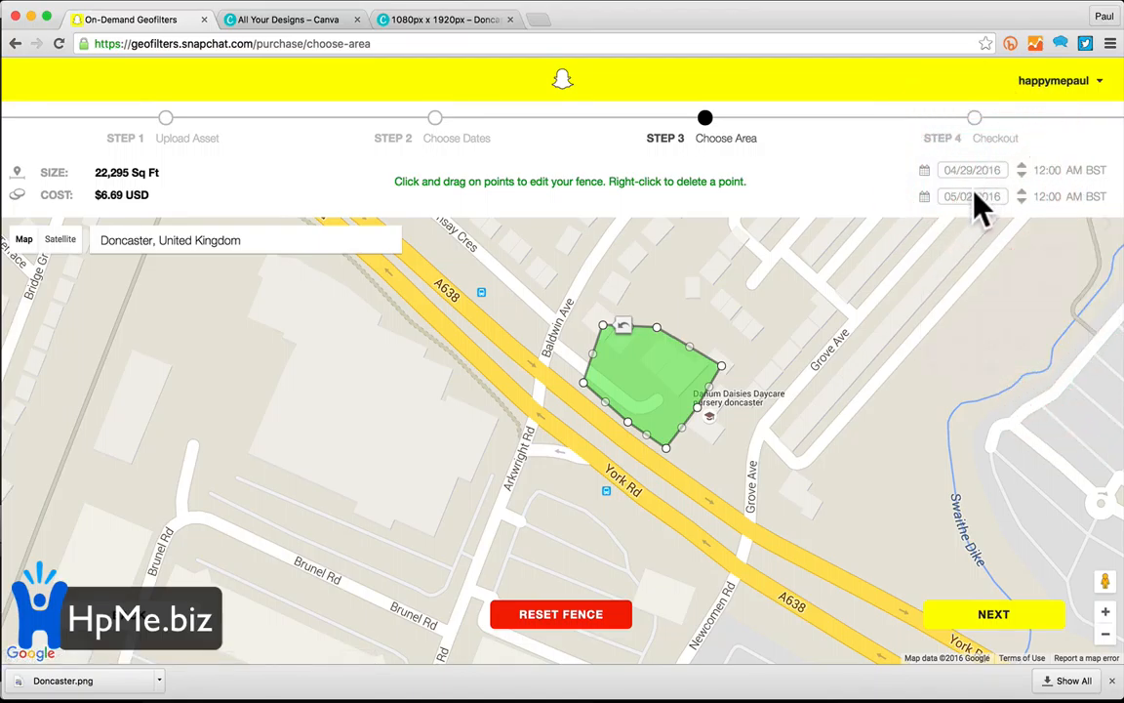
click(976, 198)
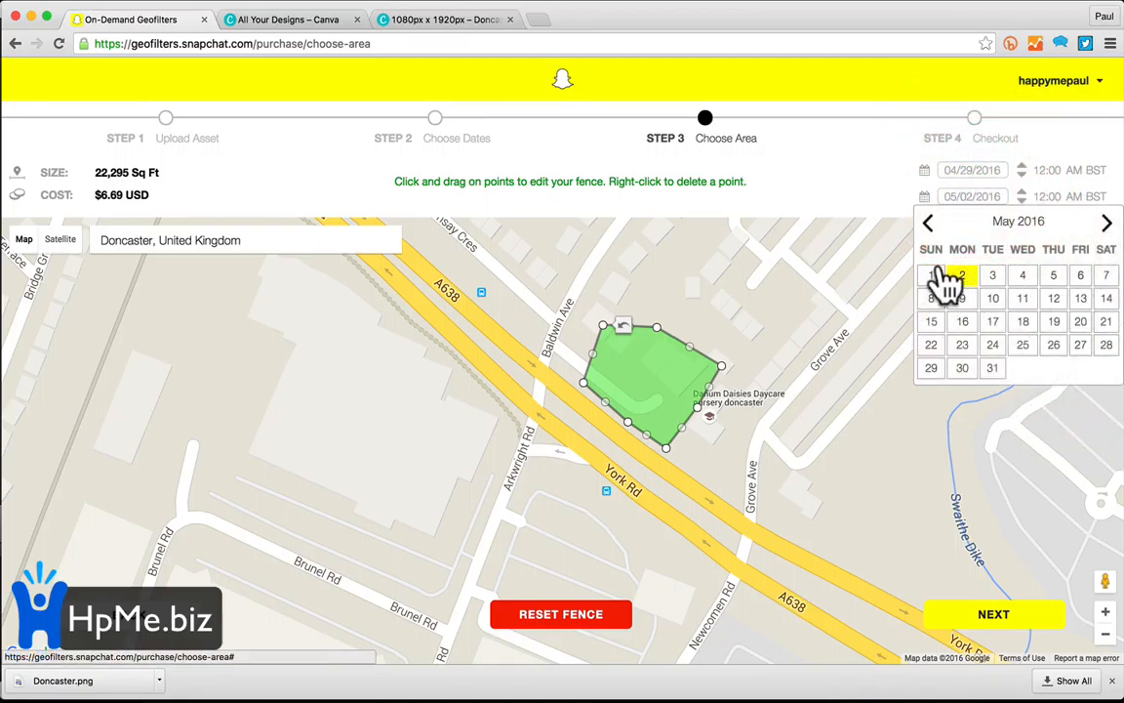
click(928, 223)
click(1080, 369)
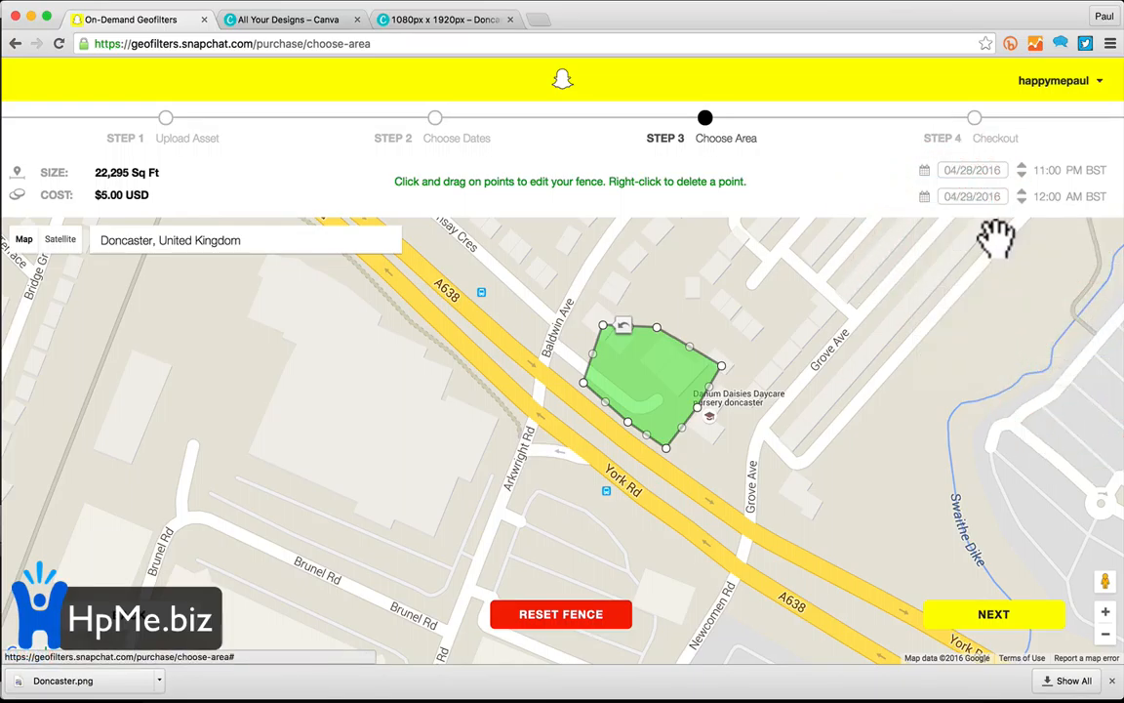
Step: Adjust the geofilter's end time to 11:00 PM on 04/28/2016
click(1023, 201)
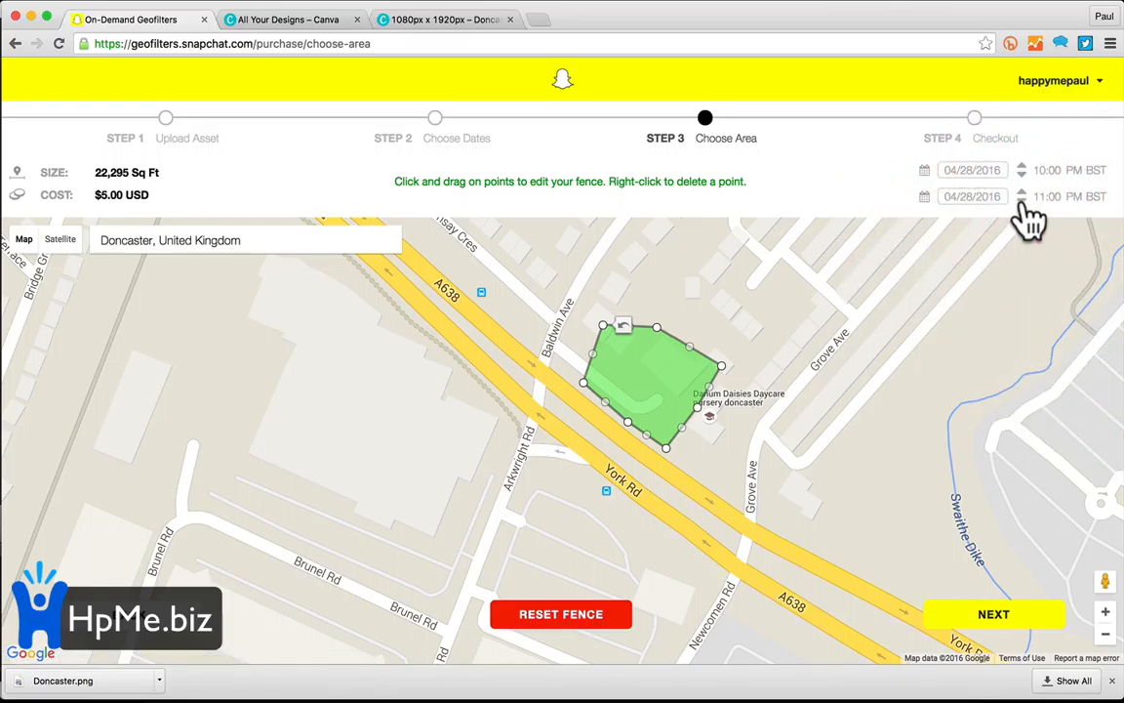
click(1022, 202)
click(1022, 192)
Step: Continue to checkout to review the York Rd geofilter's order details, and return to the area selection
click(960, 618)
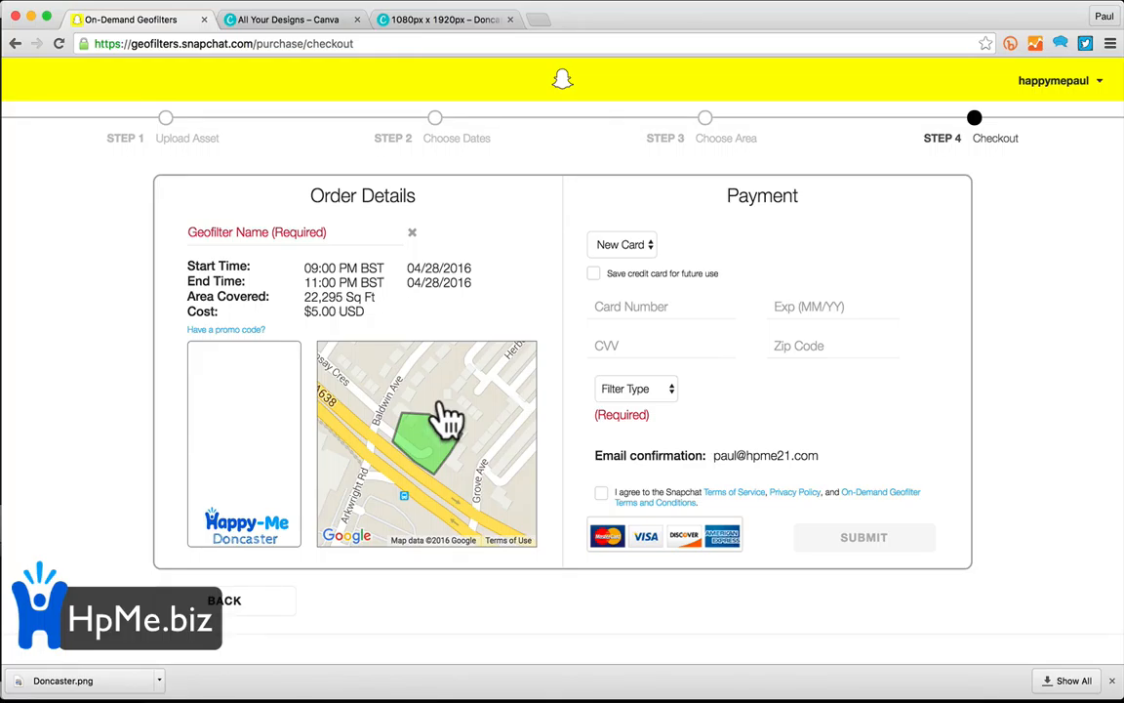
click(230, 597)
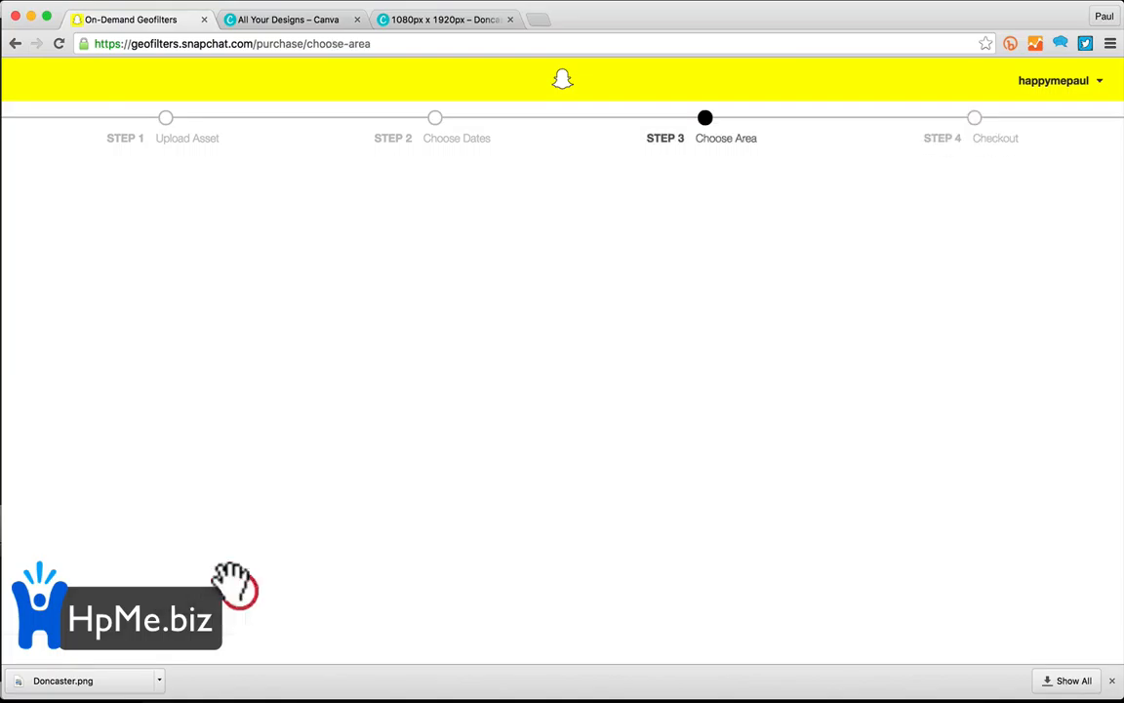